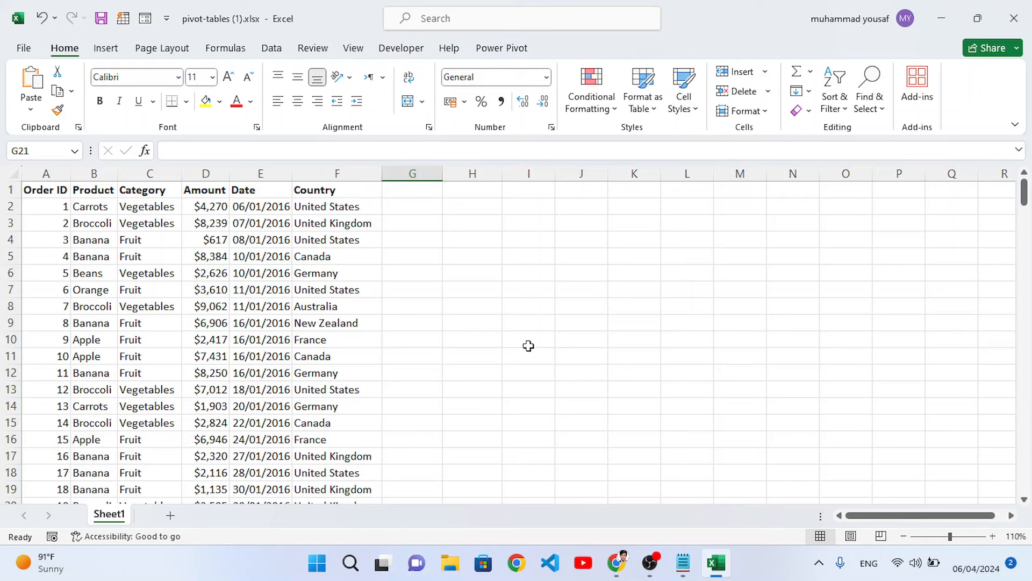
Examine the order records in Sheet1, reviewing the Product, Category, Amount, Date and Country columns
scroll(322, 268, "down", 14)
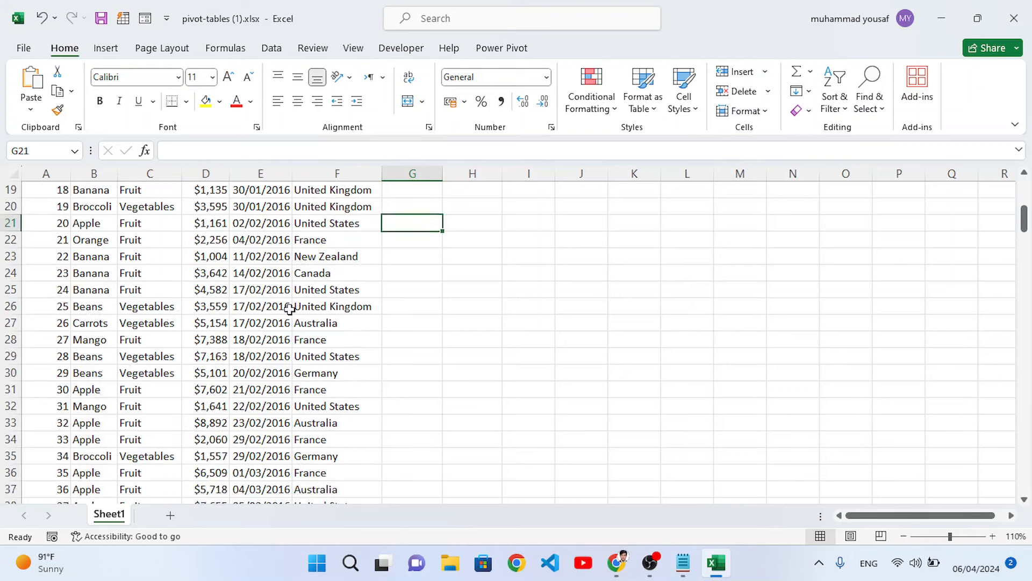
scroll(286, 320, "up", 14)
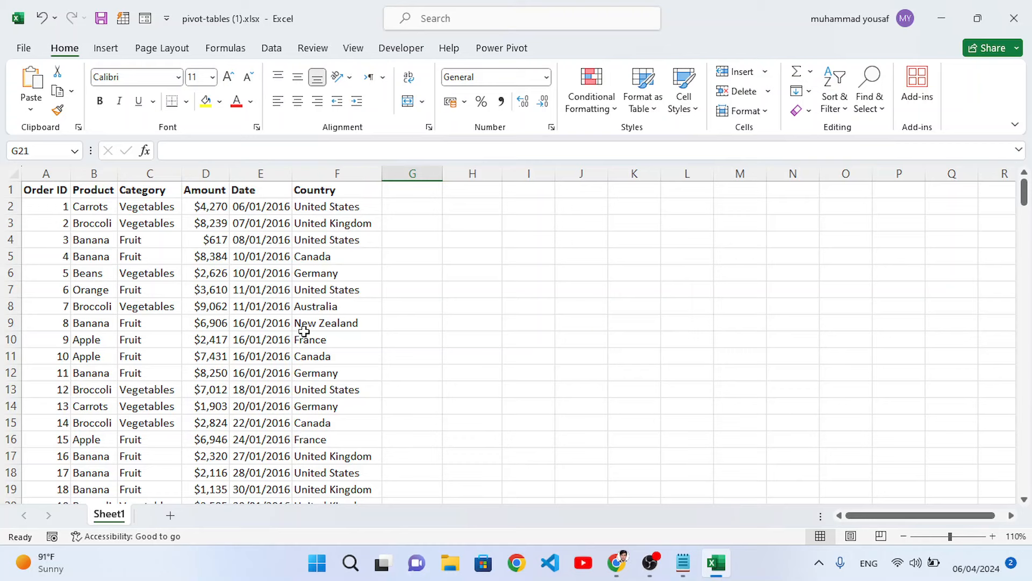
scroll(291, 328, "down", 11)
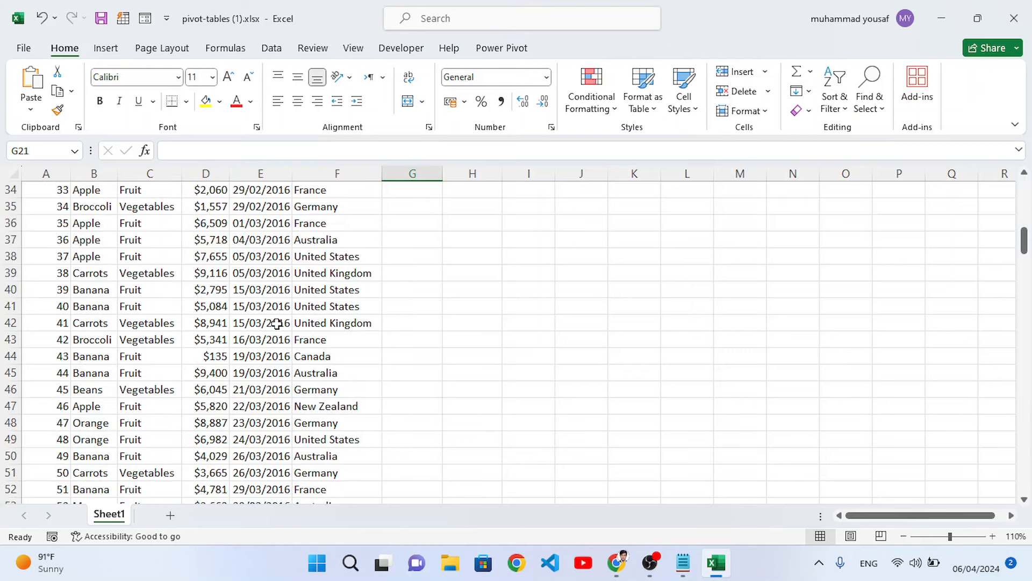
scroll(275, 317, "up", 11)
left_click(218, 273)
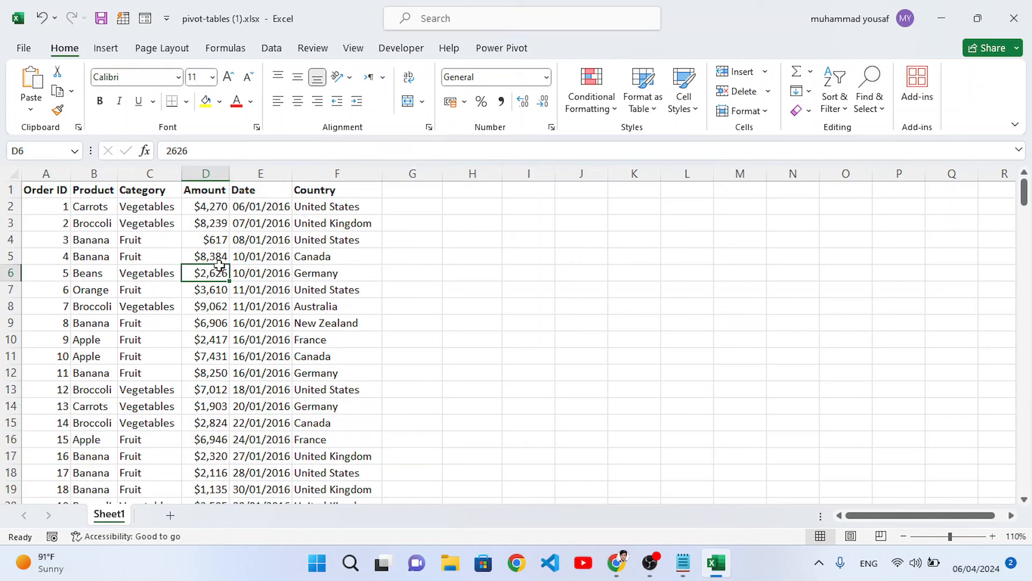
left_click(276, 271)
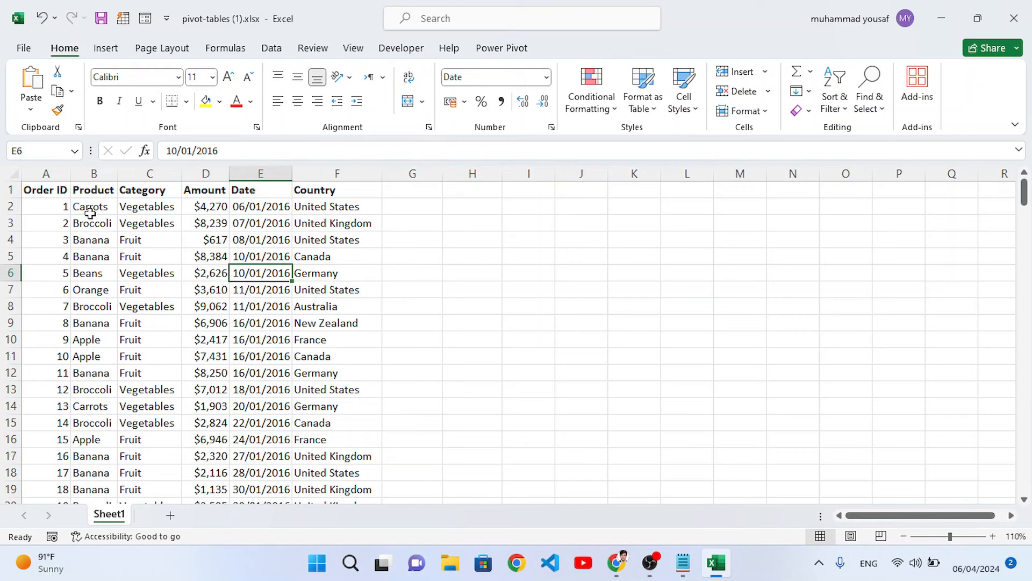
left_click_drag(94, 192, 102, 340)
left_click_drag(150, 190, 152, 374)
left_click(300, 265)
left_click_drag(206, 191, 211, 325)
left_click(280, 303)
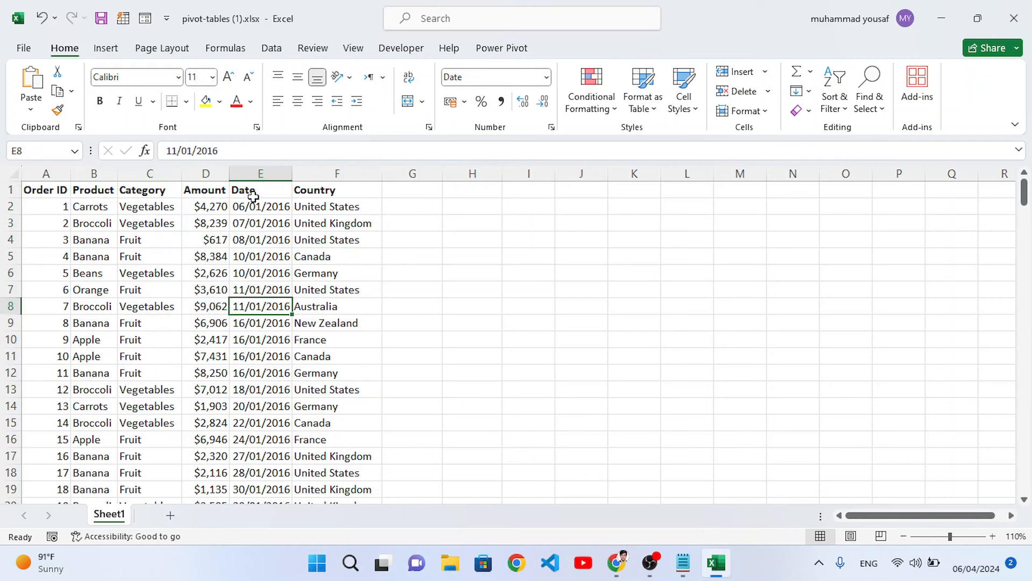
left_click_drag(253, 195, 266, 316)
left_click(323, 239)
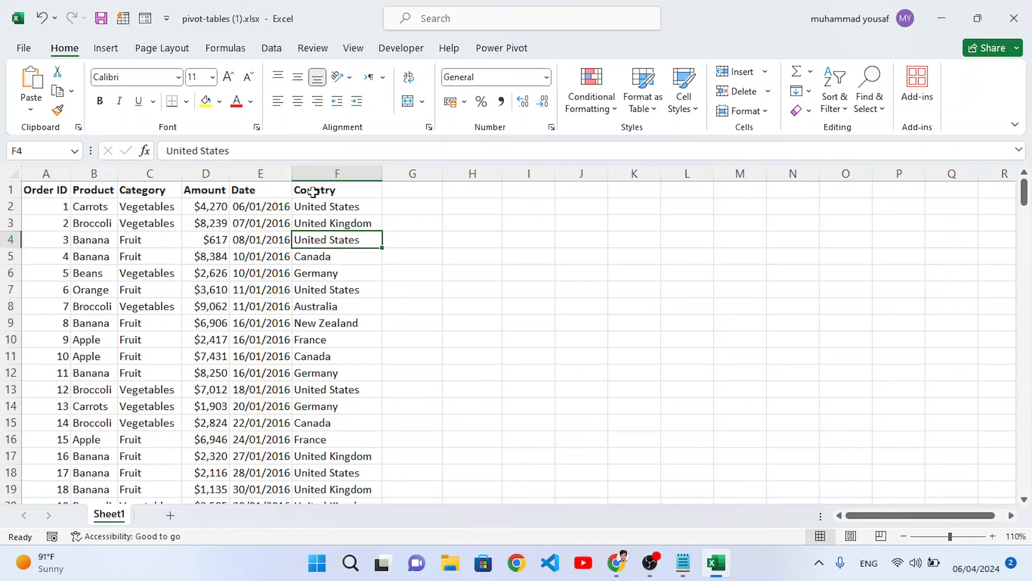
left_click_drag(307, 189, 356, 335)
left_click(336, 384)
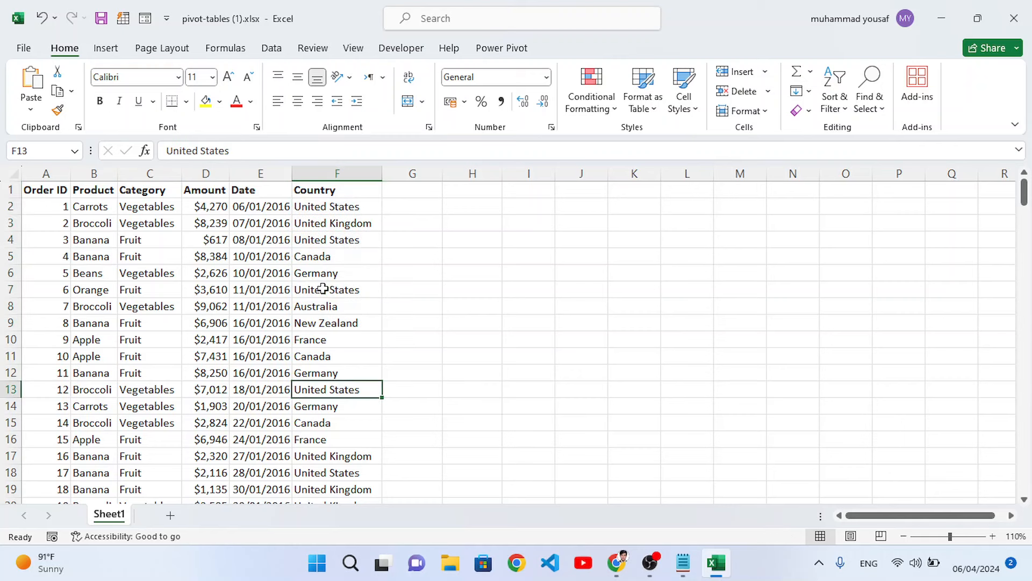
left_click(317, 321)
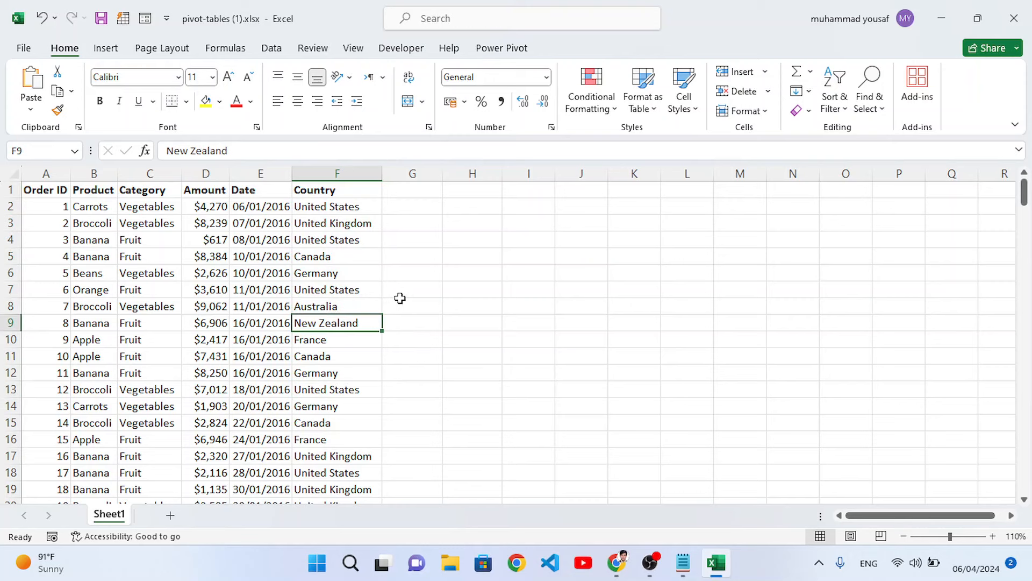
left_click(314, 291)
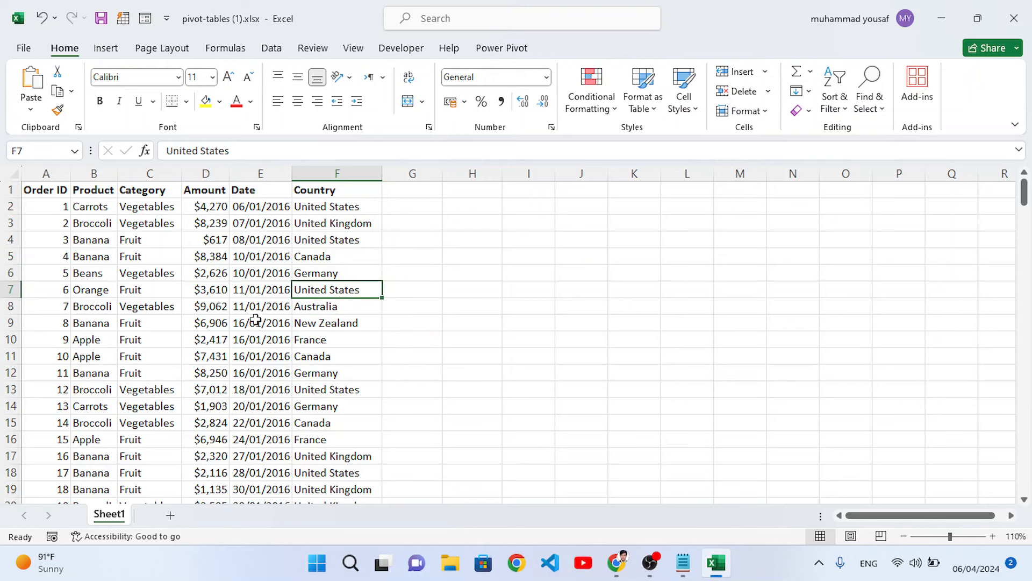
scroll(257, 321, "down", 1)
scroll(258, 331, "up", 1)
left_click(123, 311)
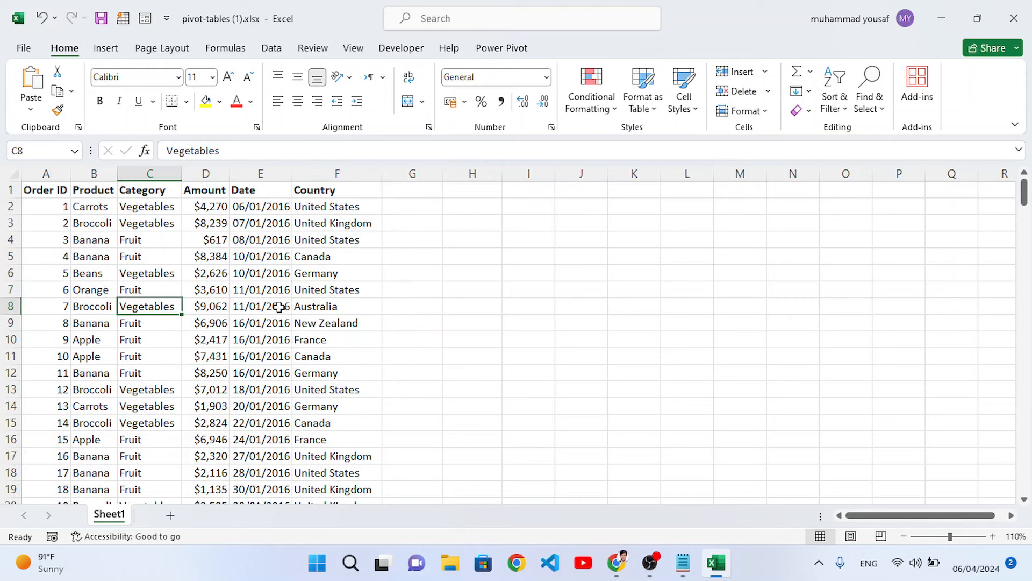
Insert a PivotTable from the range Sheet1!$A$1:$F$214 on a new worksheet
left_click(225, 285)
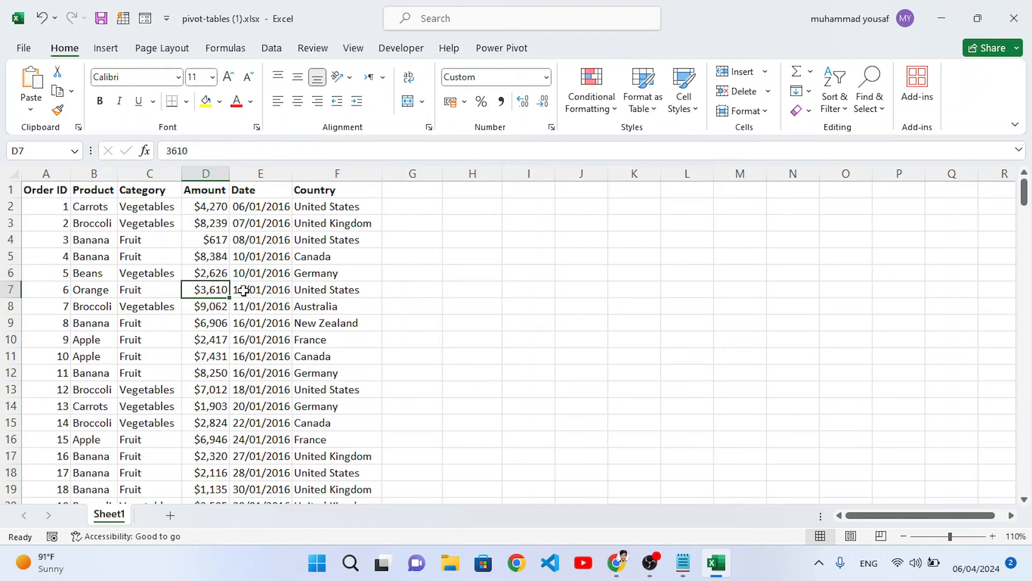
left_click(103, 54)
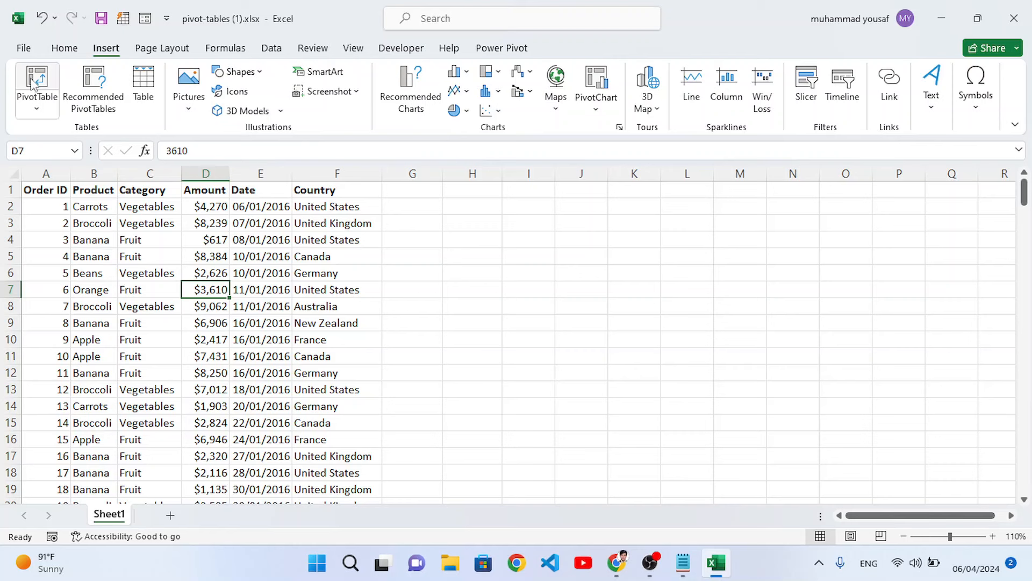
left_click(40, 107)
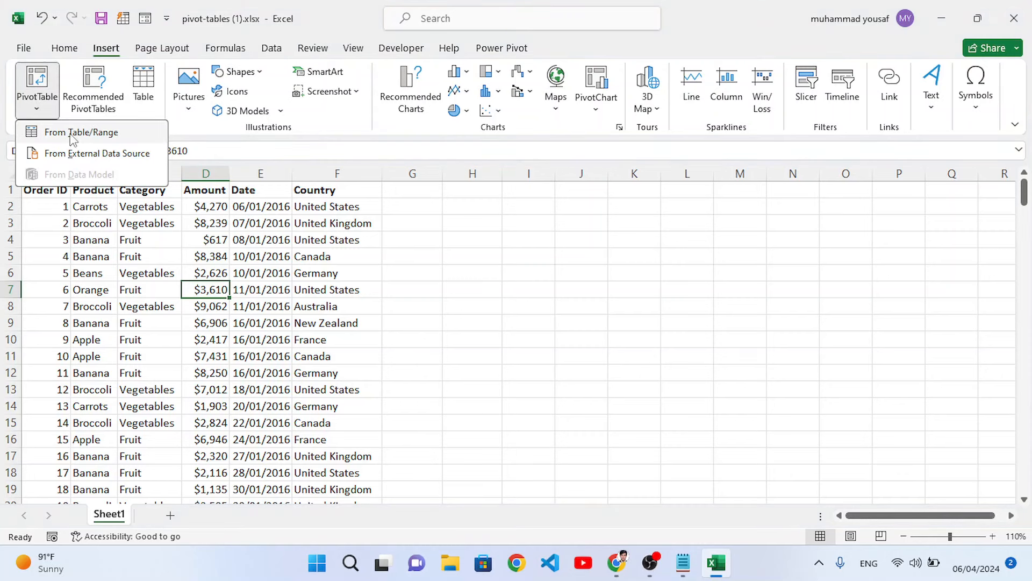
left_click(104, 134)
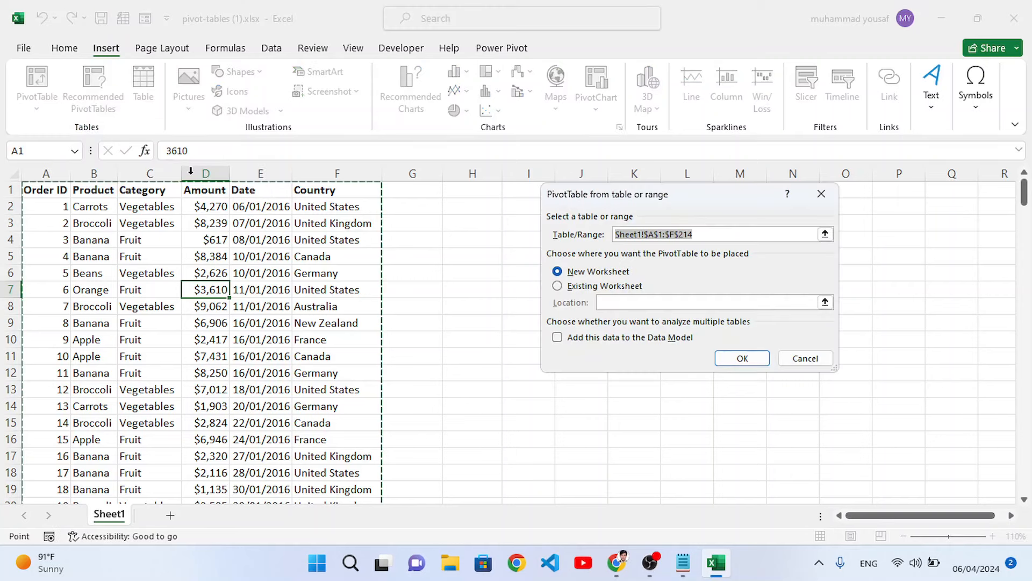
left_click_drag(669, 206, 497, 193)
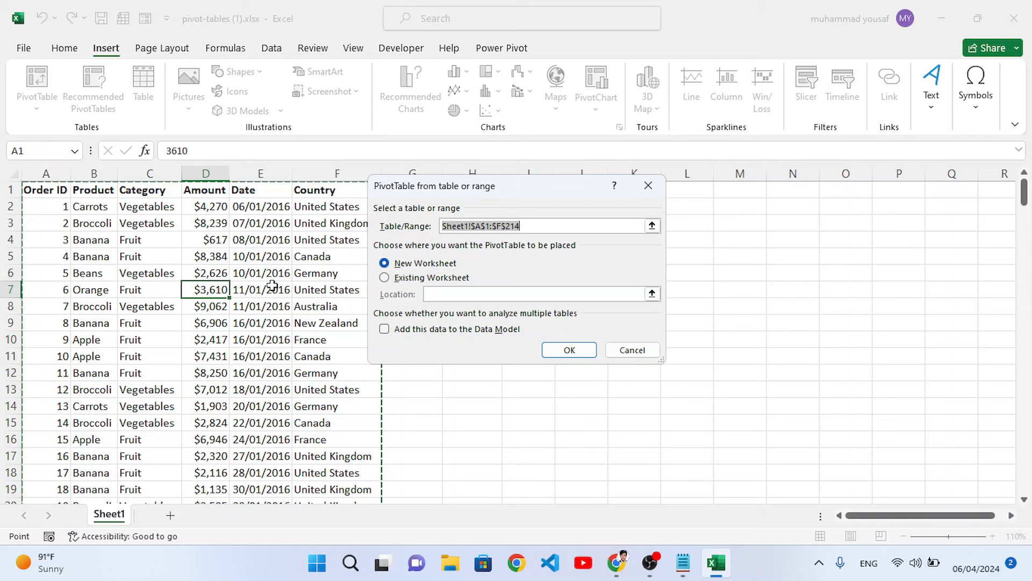
left_click(570, 352)
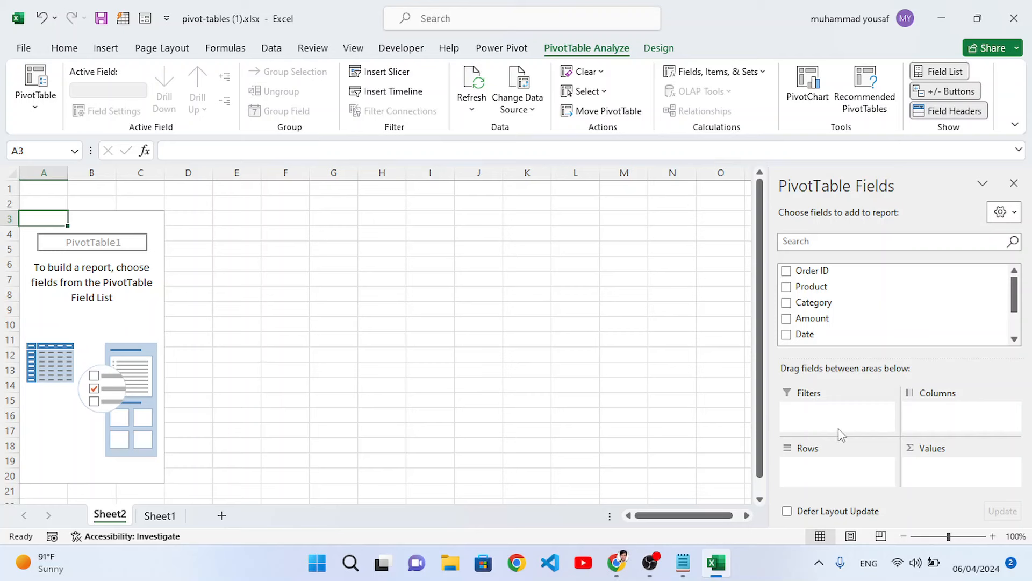
Add Product as the pivot table's row field and Amount as its summed value field
left_click_drag(811, 290, 825, 472)
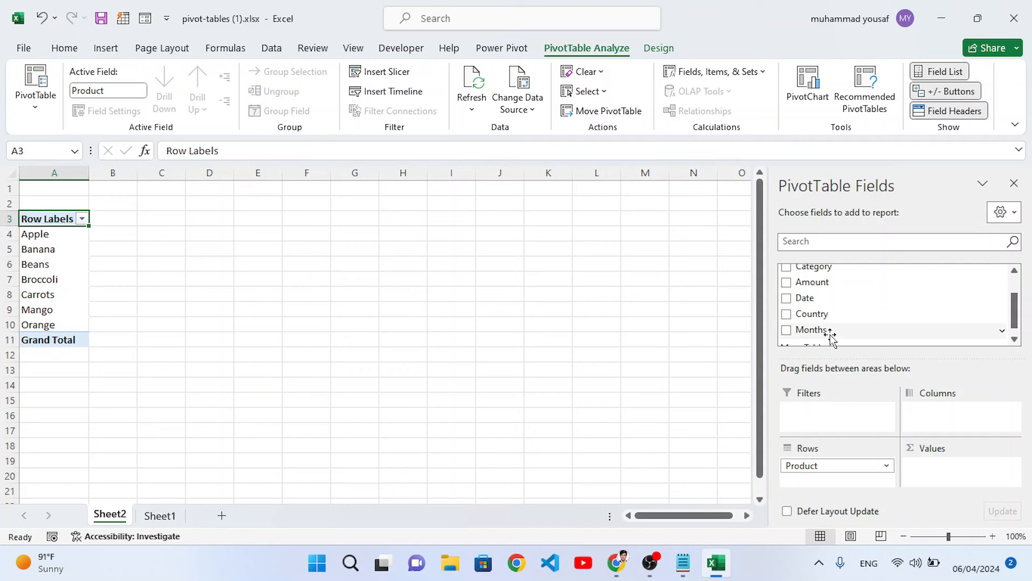
scroll(833, 332, "up", 2)
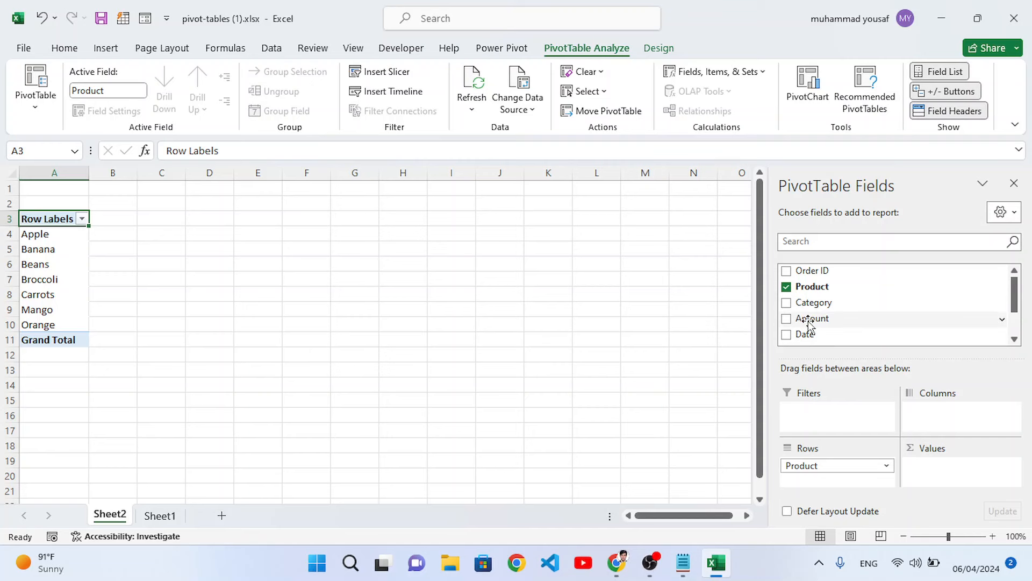
left_click_drag(811, 322, 946, 481)
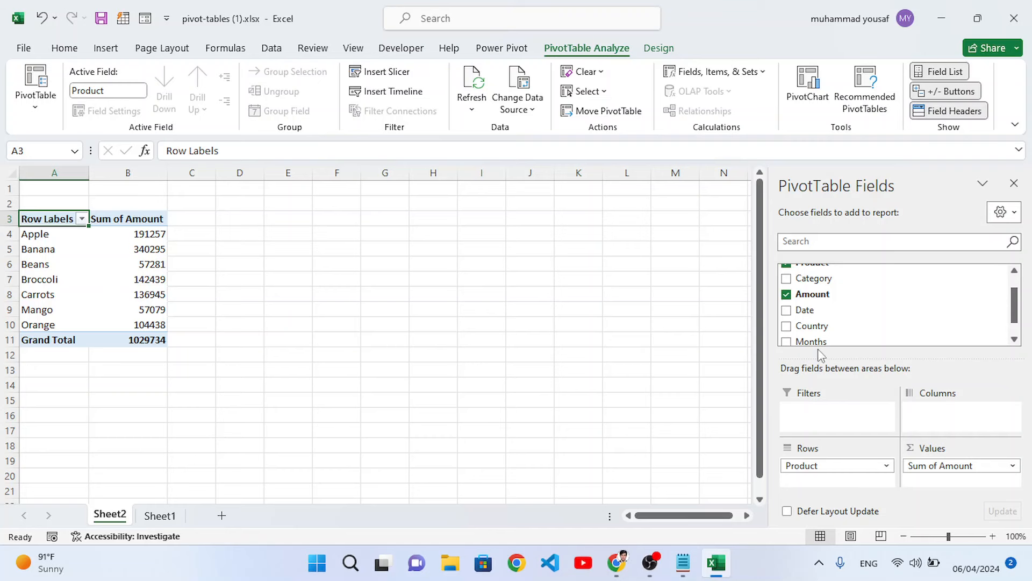
scroll(857, 329, "up", 1)
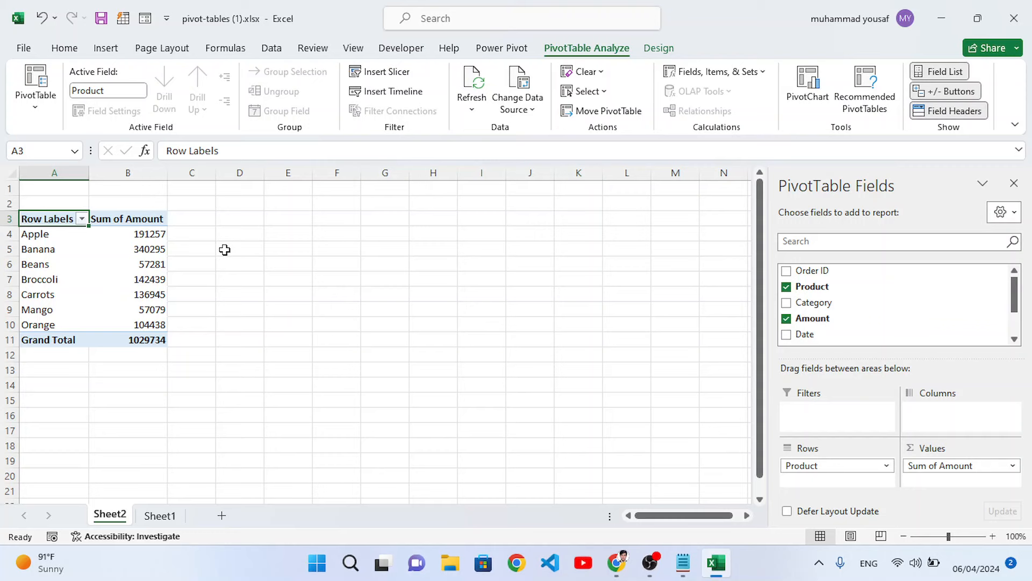
Check the Country column in the source data on Sheet1 and add Country as the pivot table's report filter on Sheet2
left_click(160, 515)
left_click_drag(317, 211, 345, 373)
left_click(345, 373)
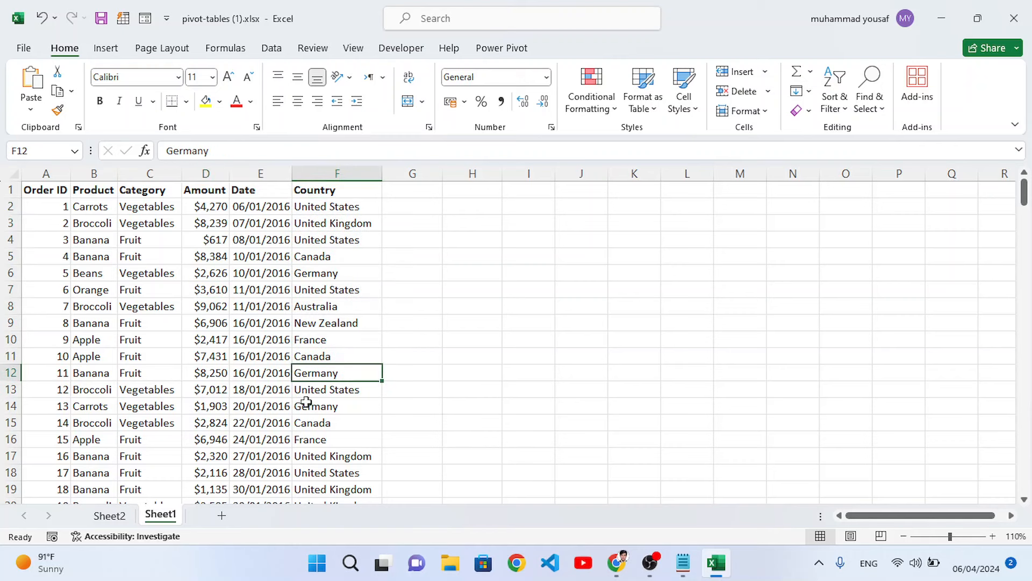
left_click(110, 516)
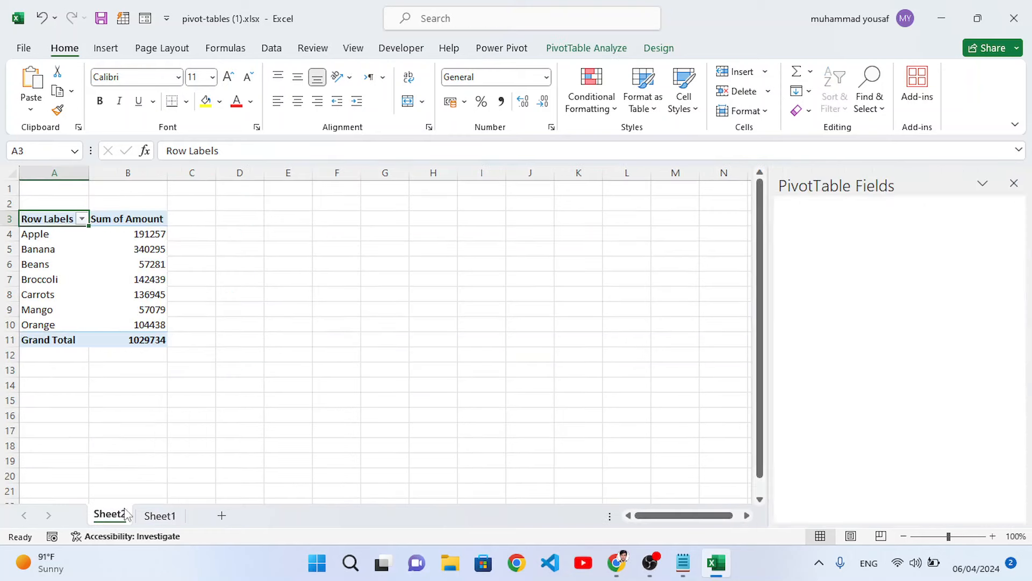
scroll(839, 322, "down", 3)
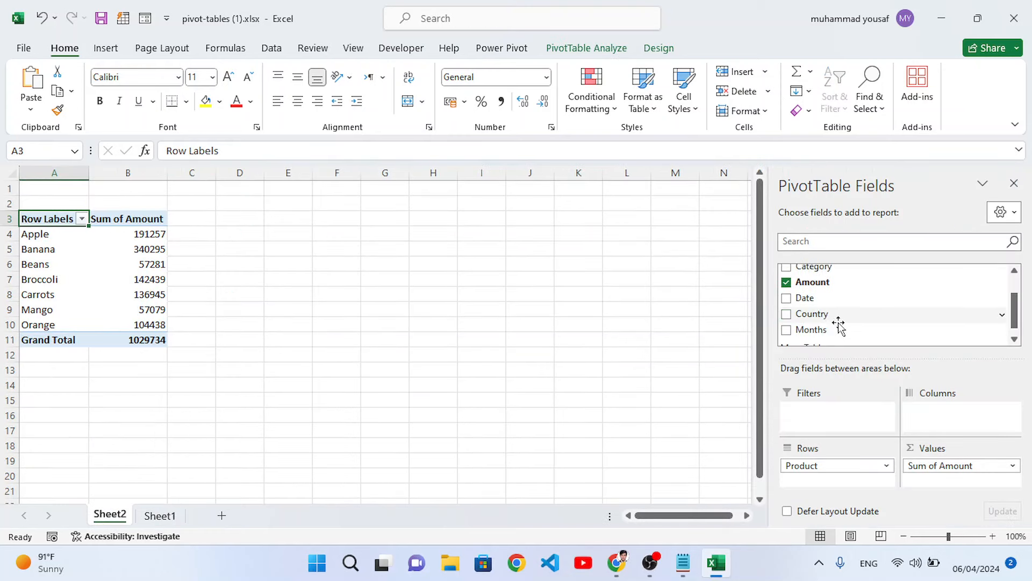
scroll(839, 323, "up", 3)
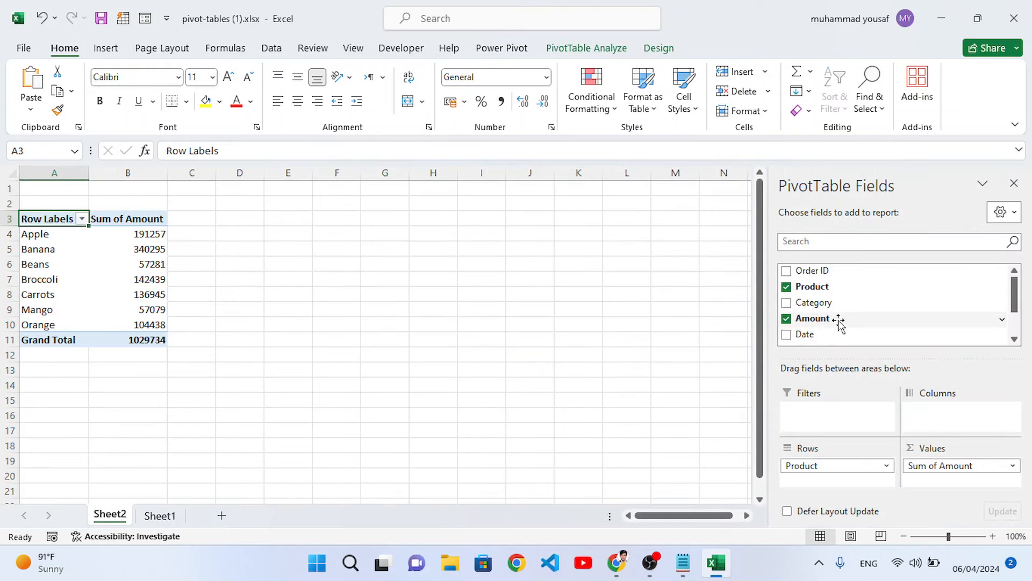
scroll(836, 317, "down", 2)
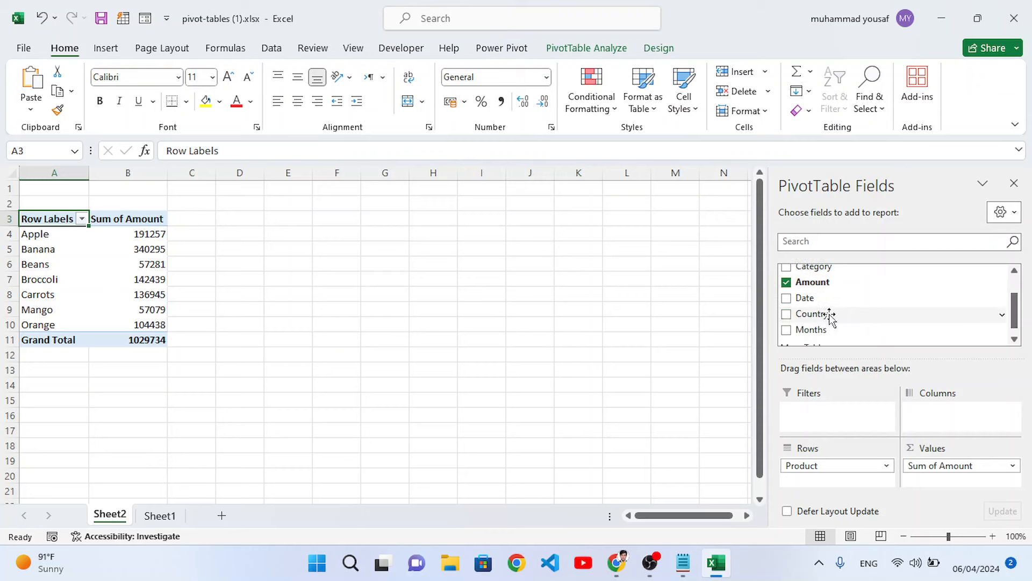
left_click_drag(830, 316, 826, 413)
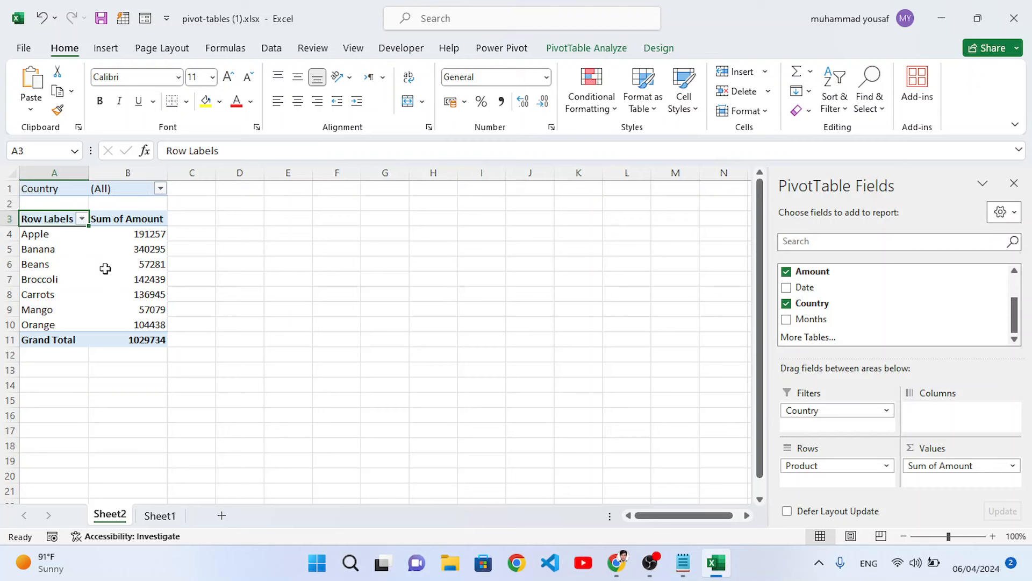
Filter the pivot table by Country to Australia and review the product amounts
mouse_move(106, 268)
left_click(160, 189)
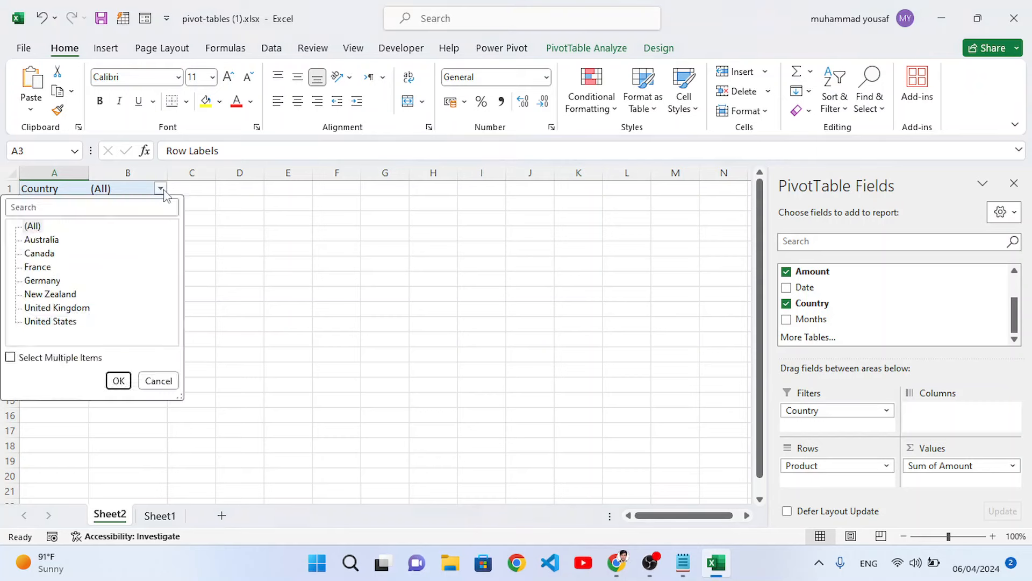
left_click(45, 239)
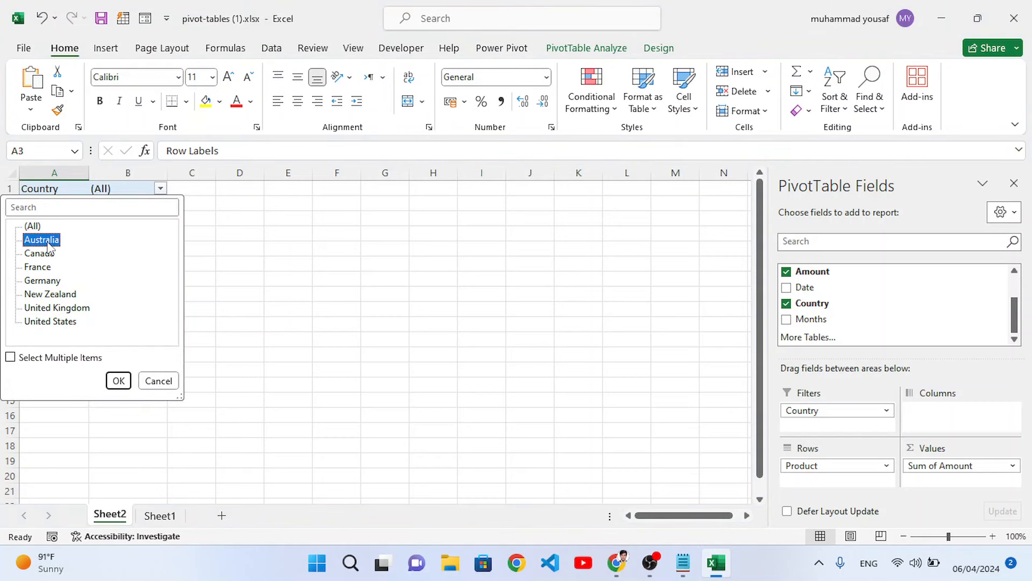
left_click(118, 381)
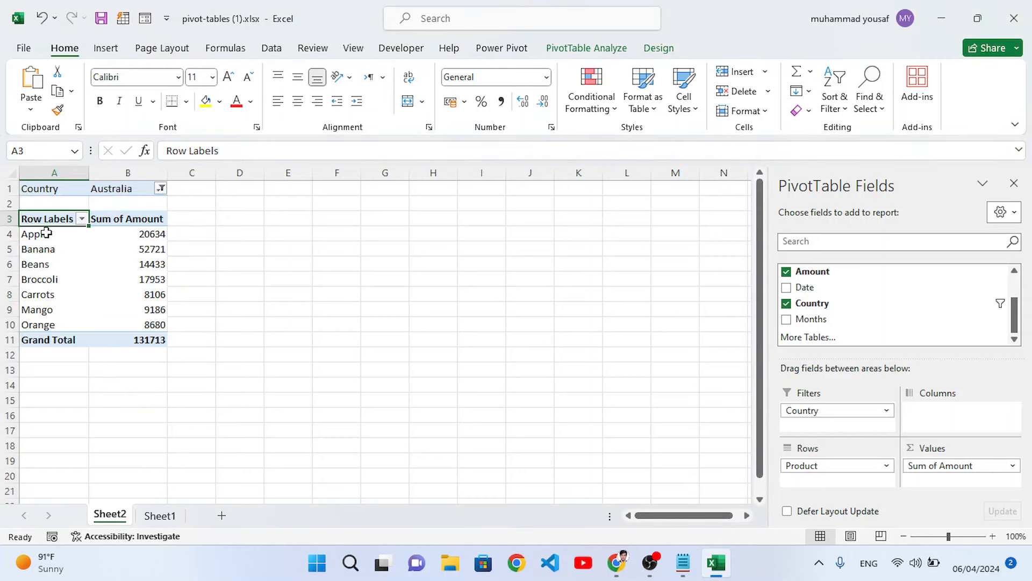
left_click_drag(47, 233, 73, 312)
left_click(136, 304)
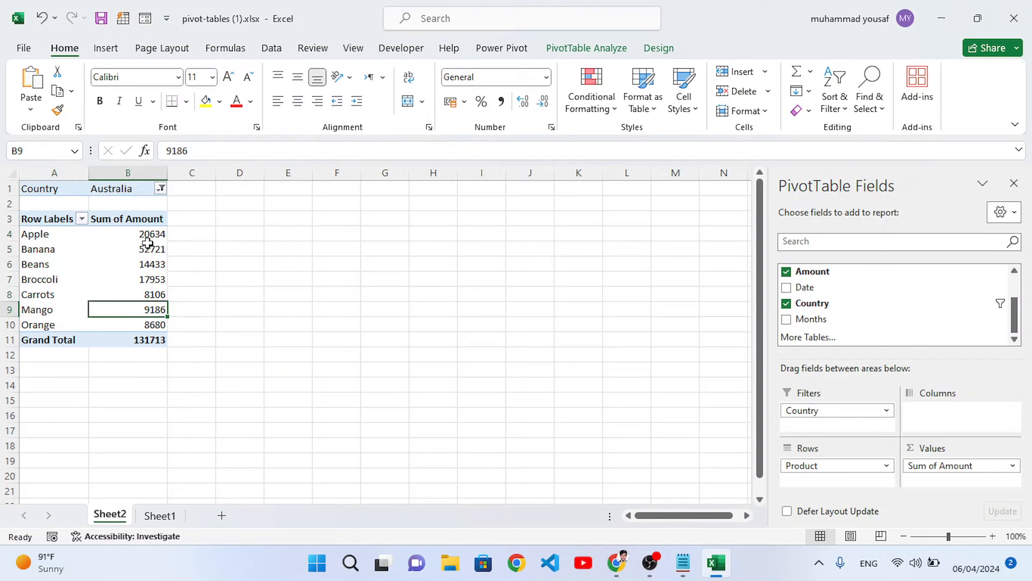
Change the pivot table's Country filter to Germany
left_click(161, 189)
left_click(47, 281)
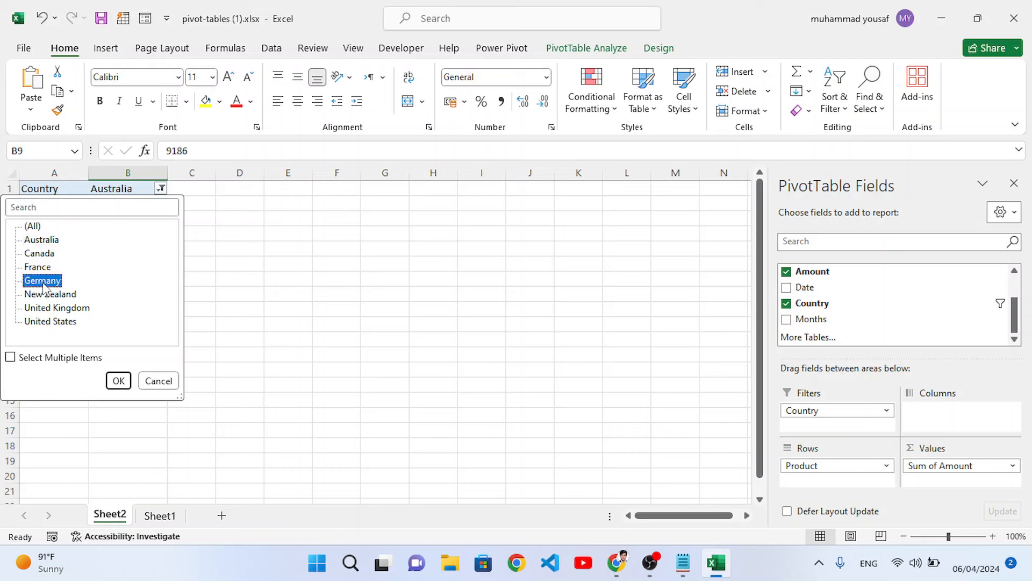
left_click(118, 381)
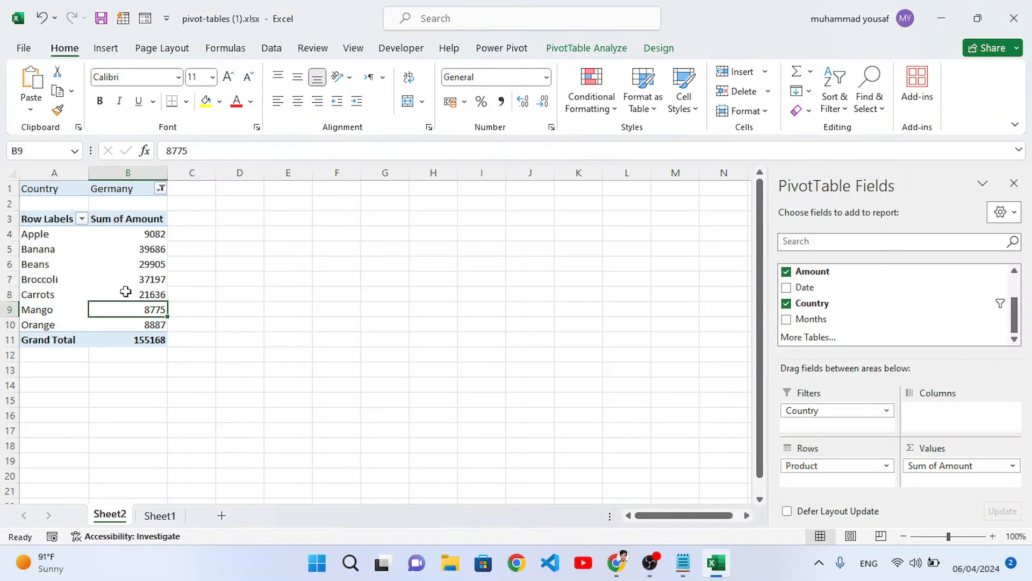
Change the pivot table's Country filter to United States
left_click(162, 188)
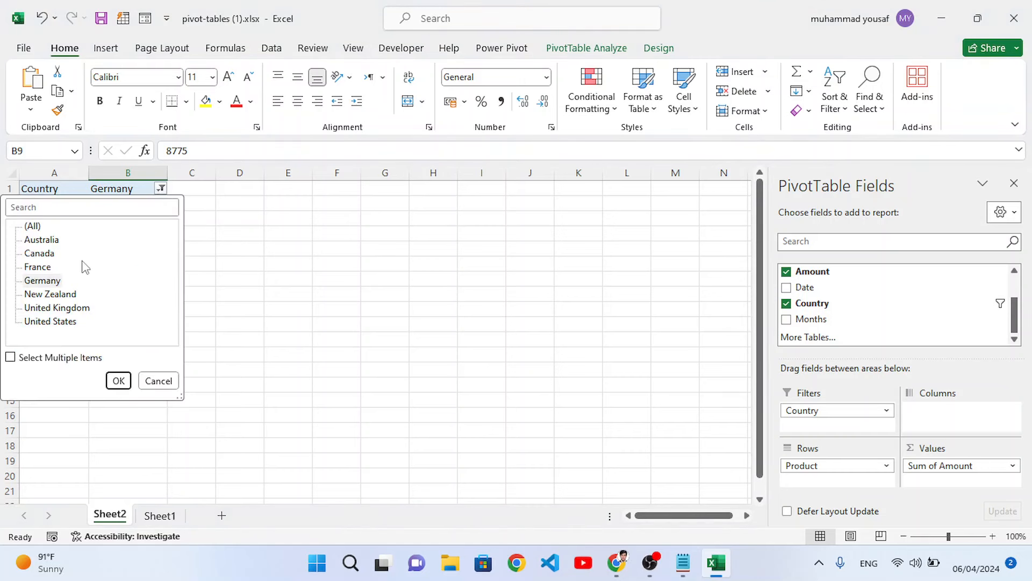
left_click(56, 323)
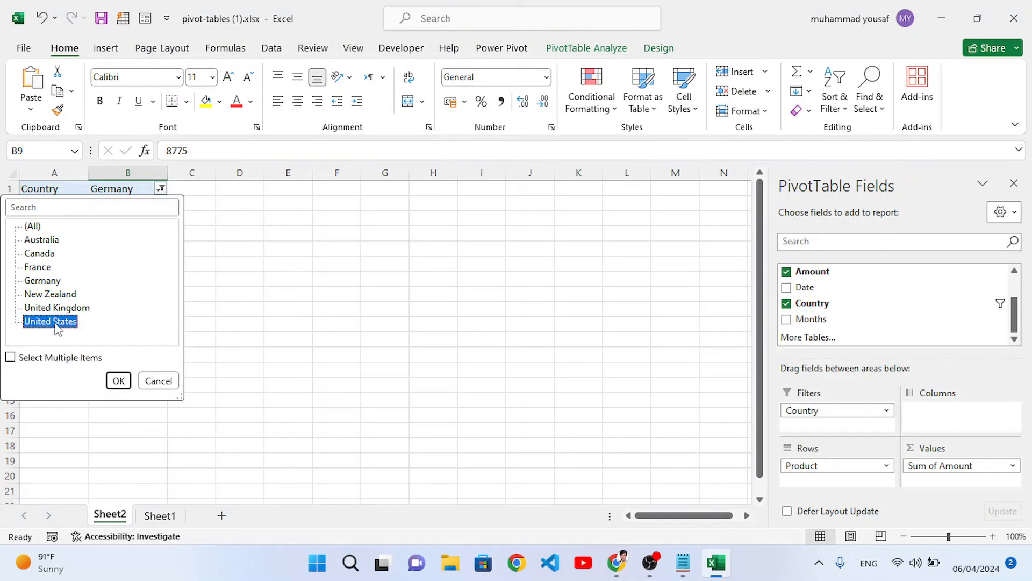
left_click(117, 381)
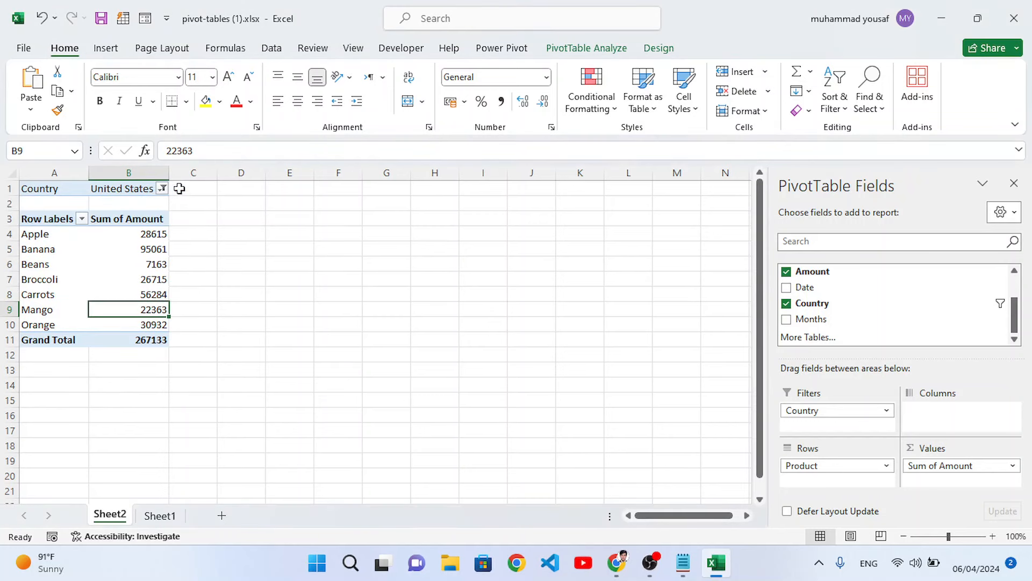
Reset the pivot table's Country filter to (All)
left_click(162, 189)
left_click(34, 226)
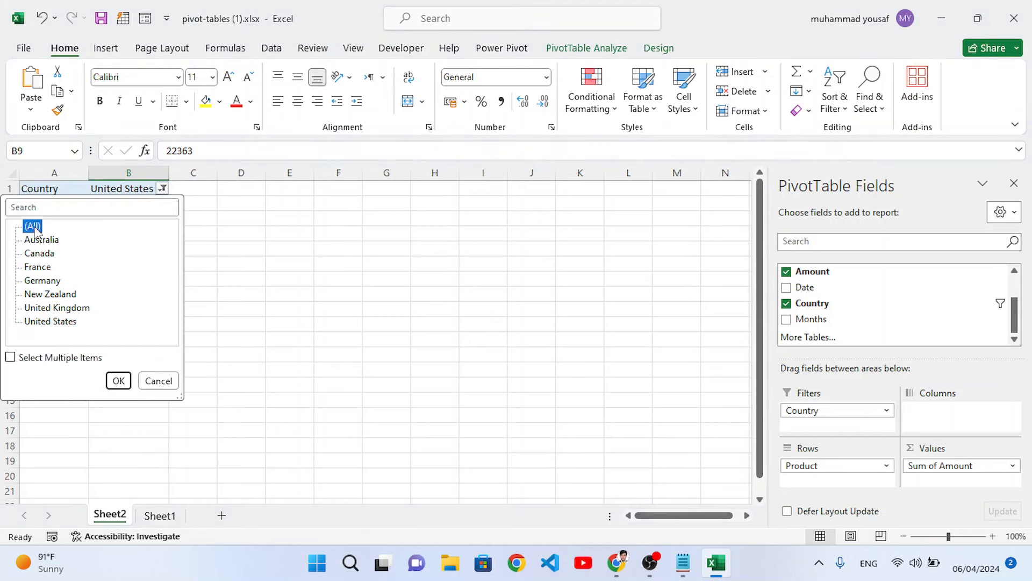
left_click(120, 380)
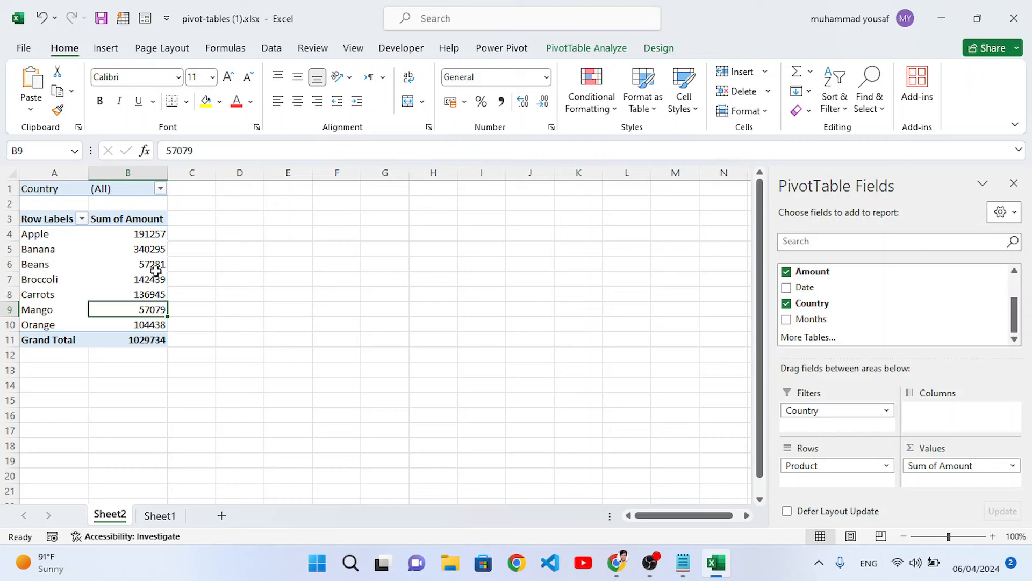
Compare the summed amount for Apple with the source values in the Amount column on Sheet1, and return to Sheet2
left_click(156, 234)
left_click(159, 515)
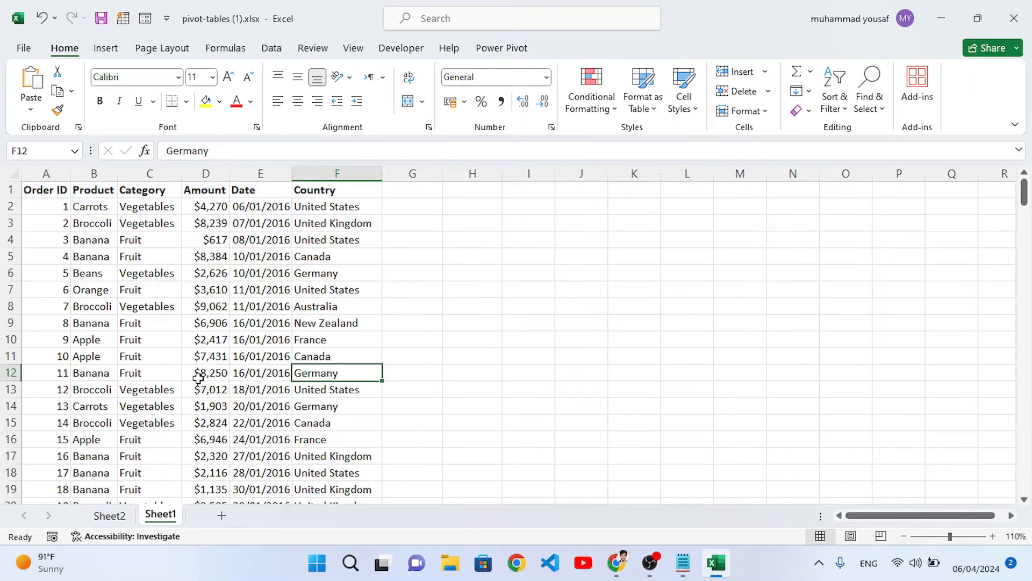
left_click_drag(212, 209, 217, 289)
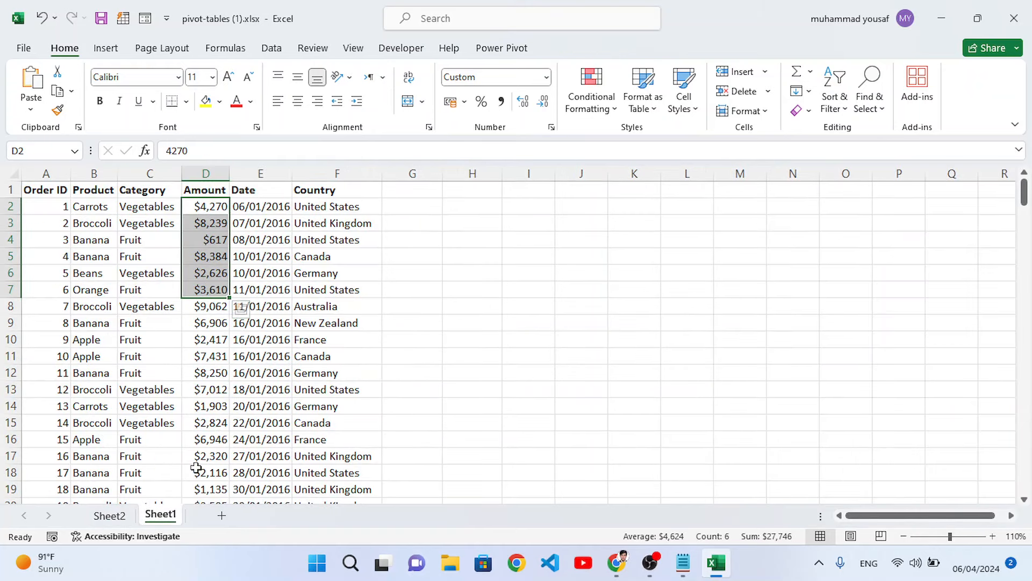
left_click(110, 515)
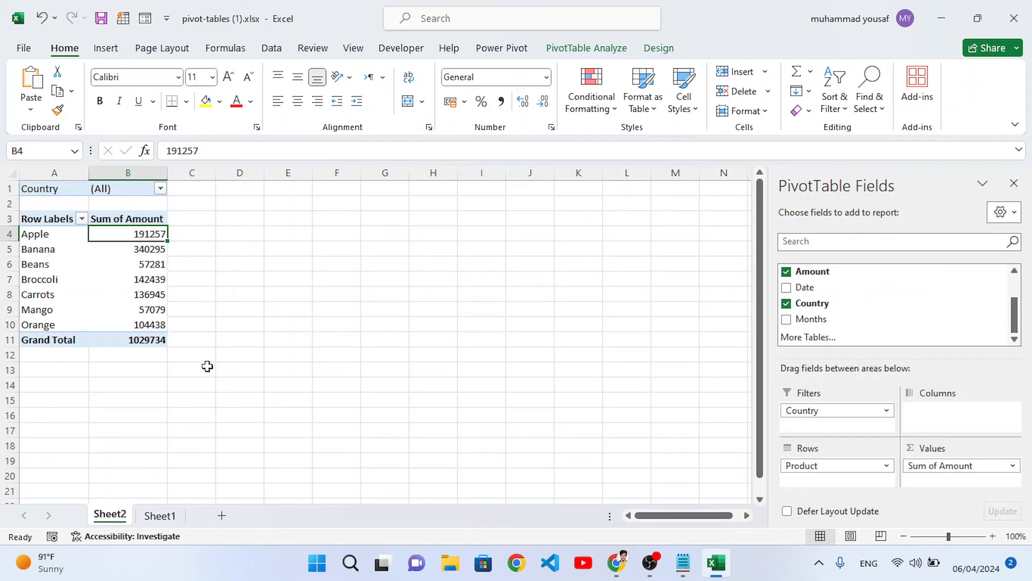
Change the pivot table's Amount value field to summarize by Count instead of Sum
right_click(145, 222)
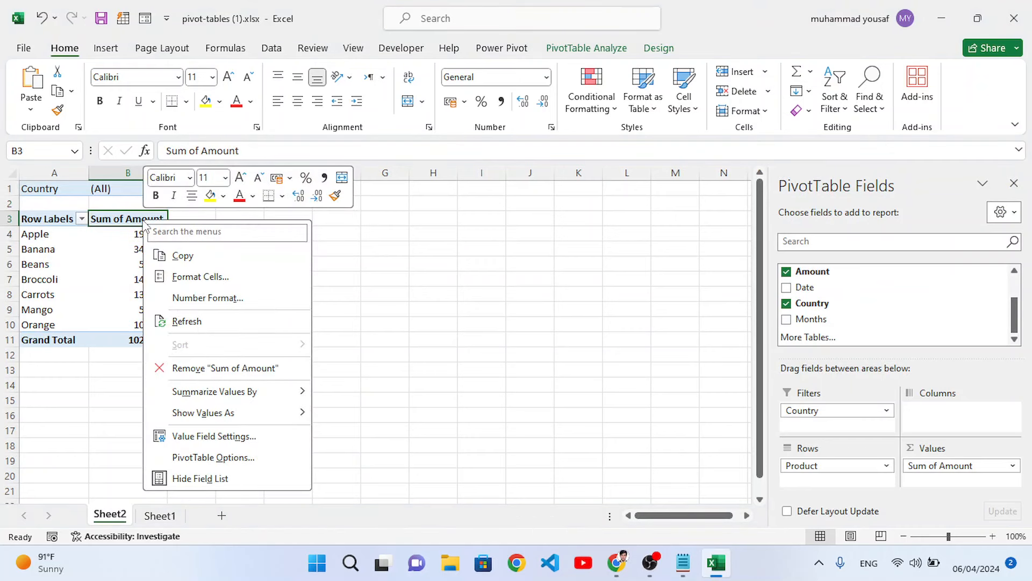
left_click(217, 436)
left_click_drag(247, 309, 473, 228)
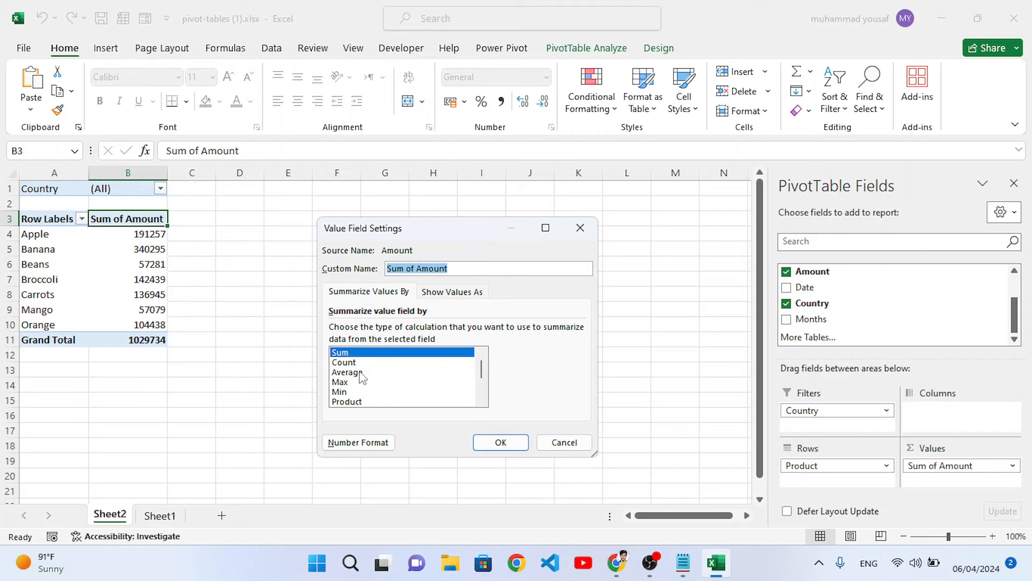
scroll(378, 402, "down", 2)
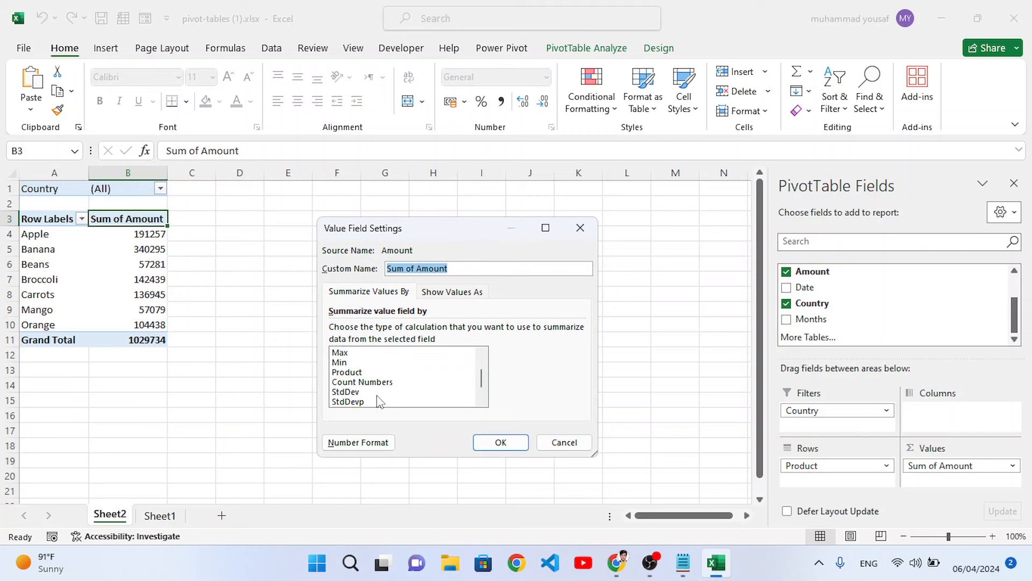
scroll(379, 402, "up", 2)
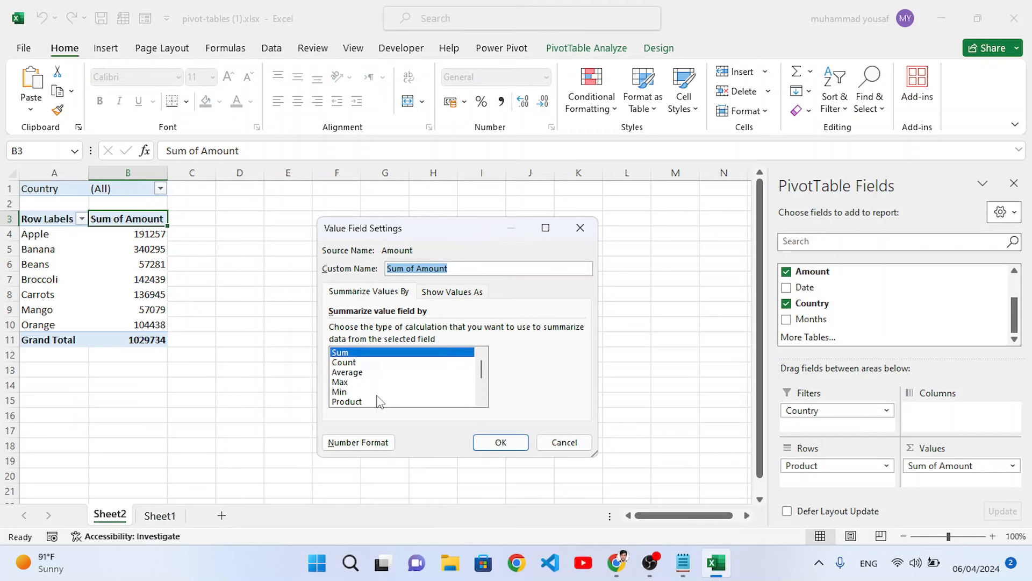
left_click(344, 363)
left_click(498, 442)
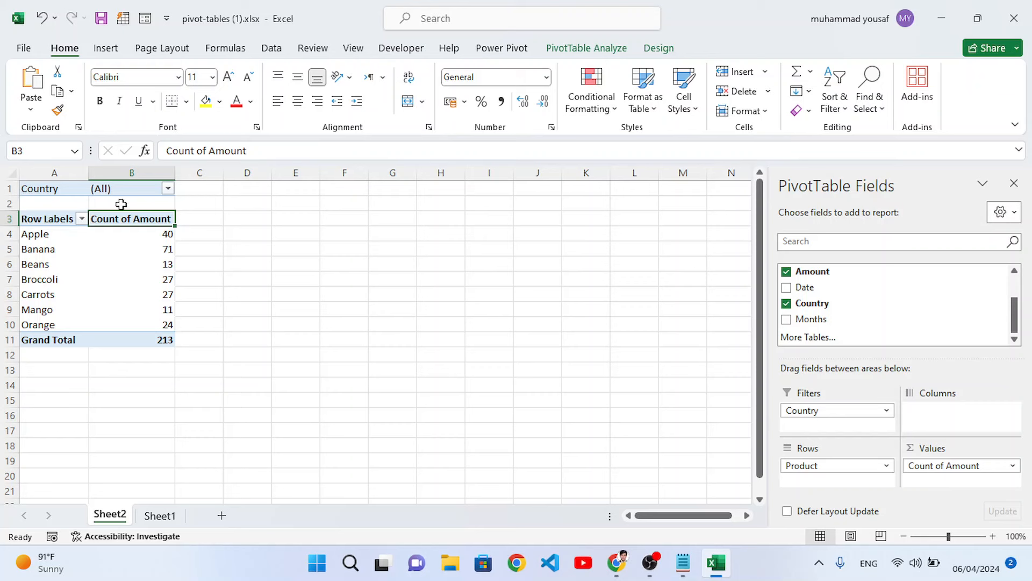
Review the order count of each product in the pivot table, from Apple to Orange
left_click(159, 234)
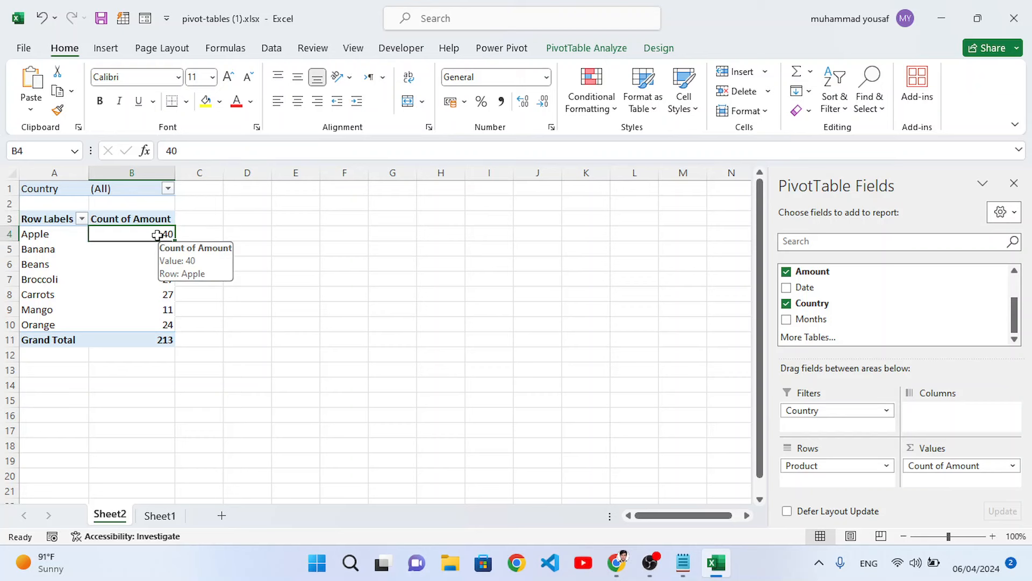
left_click(139, 248)
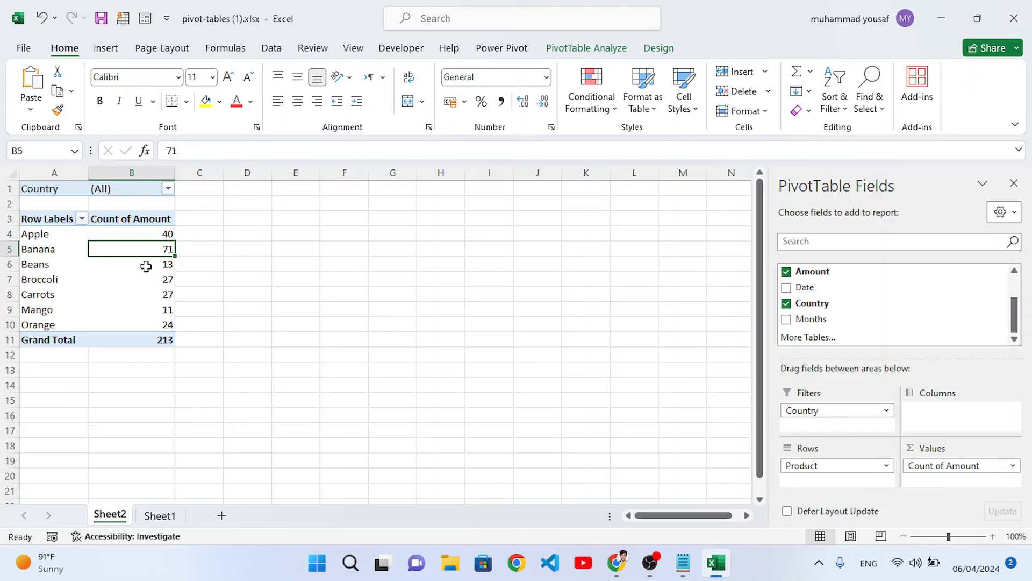
left_click(146, 266)
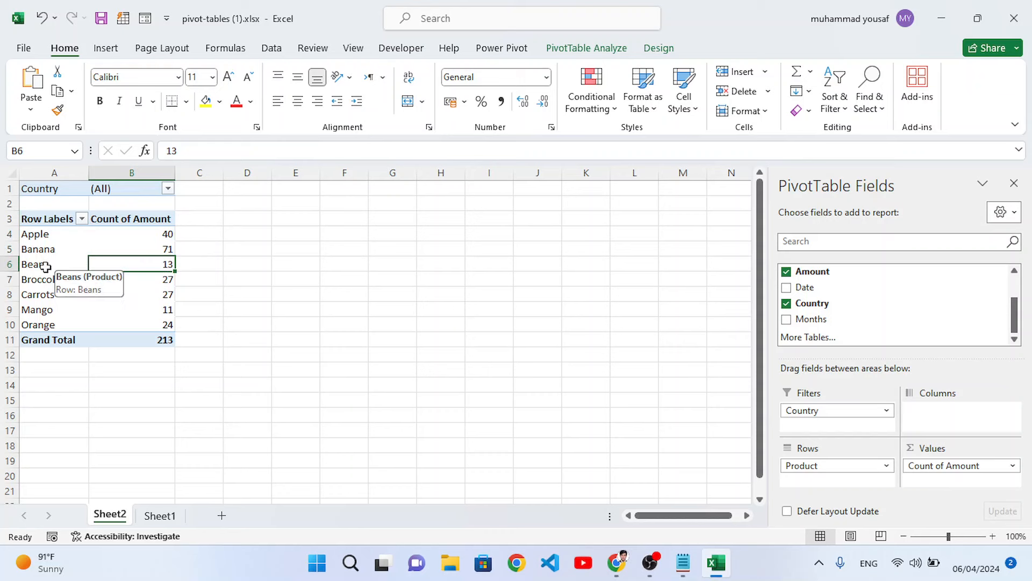
left_click(141, 279)
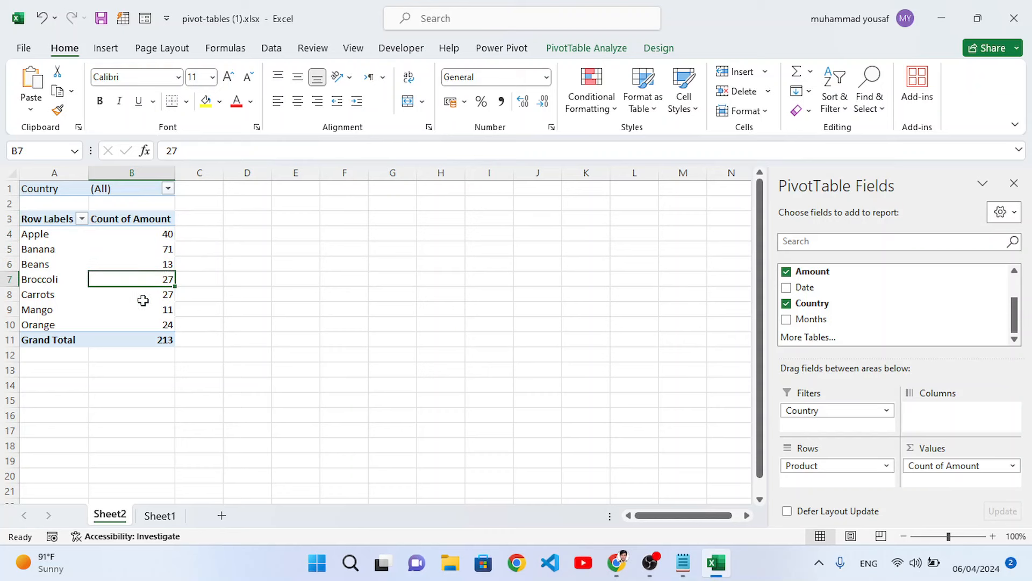
left_click(142, 300)
left_click(124, 311)
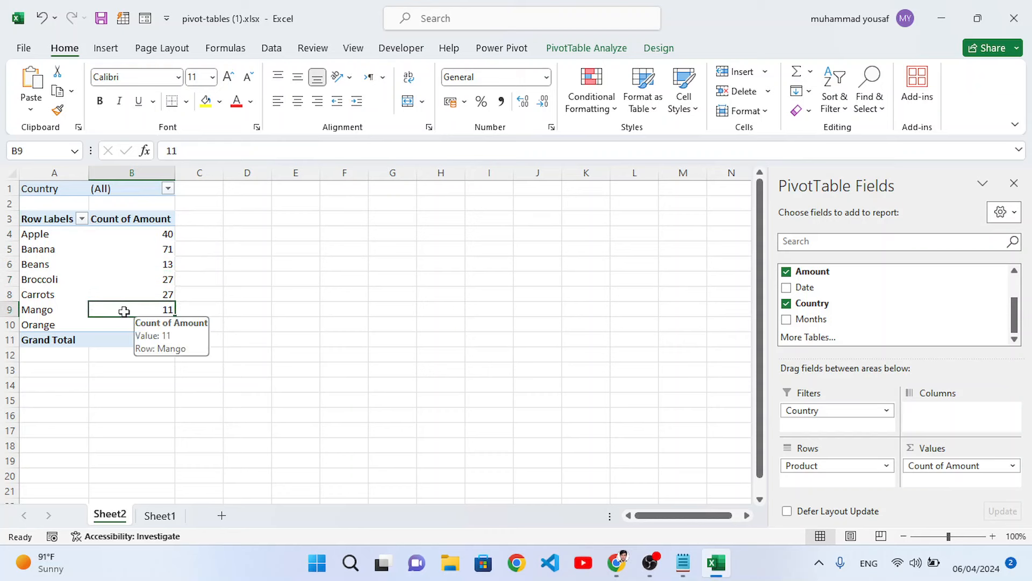
left_click(129, 326)
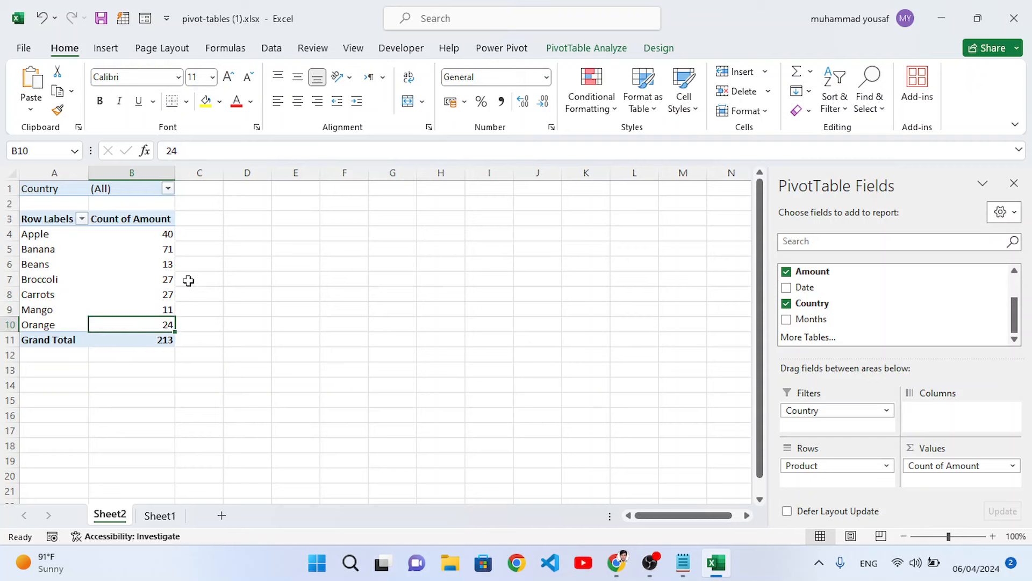
Filter the pivot table by Country to Australia and review the order counts per product
left_click(168, 189)
left_click(49, 242)
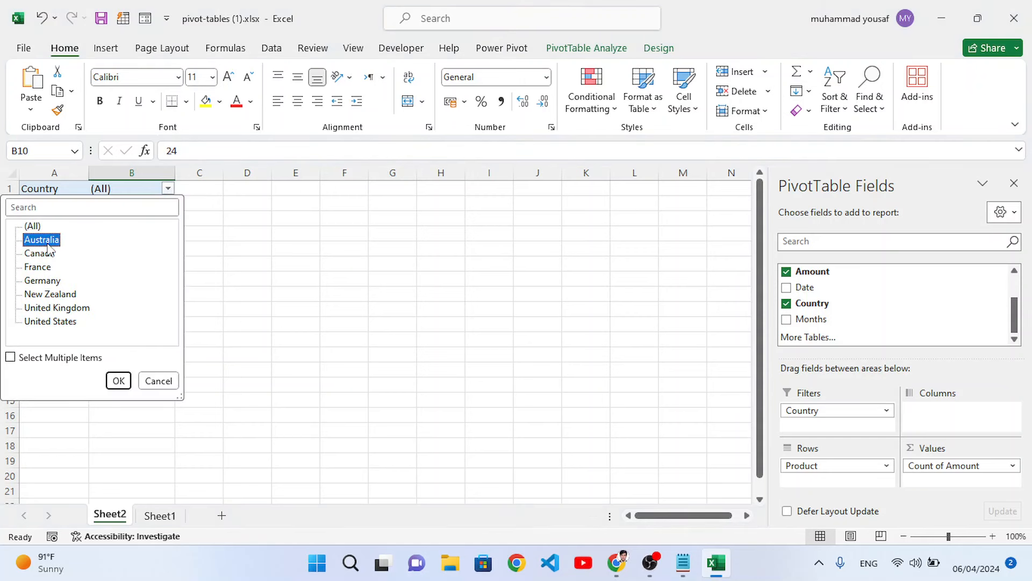
left_click(118, 380)
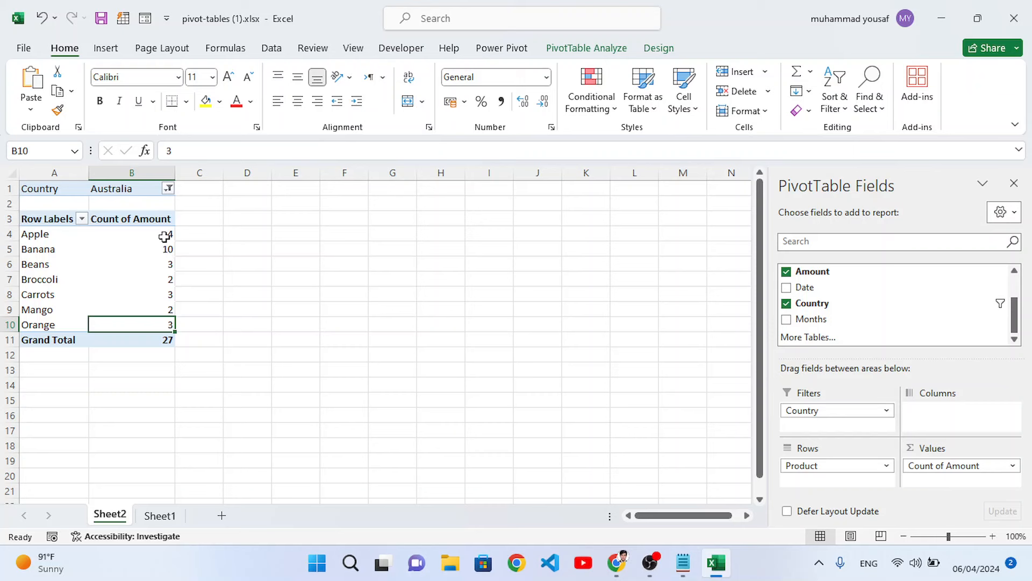
left_click(129, 241)
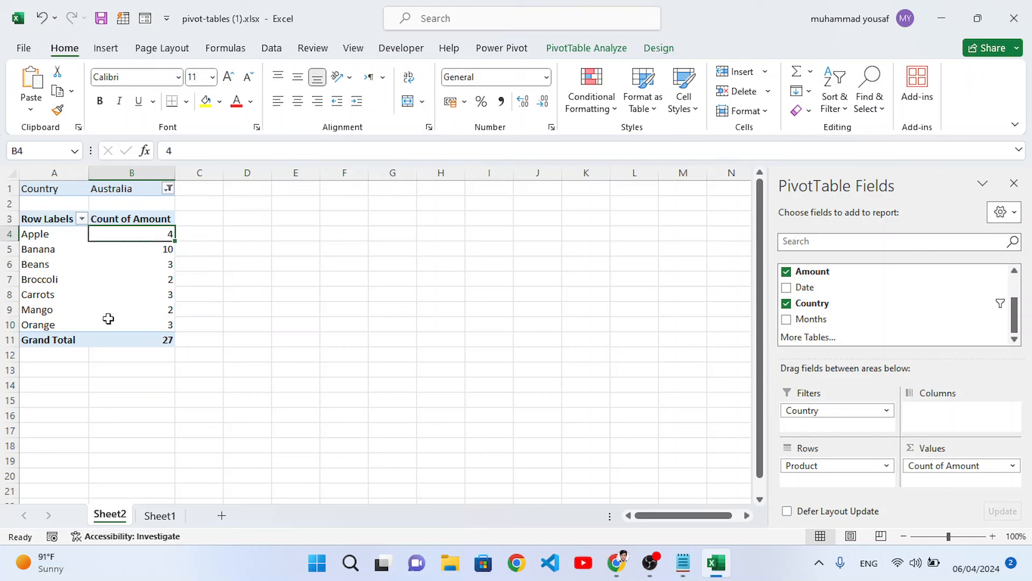
mouse_move(154, 276)
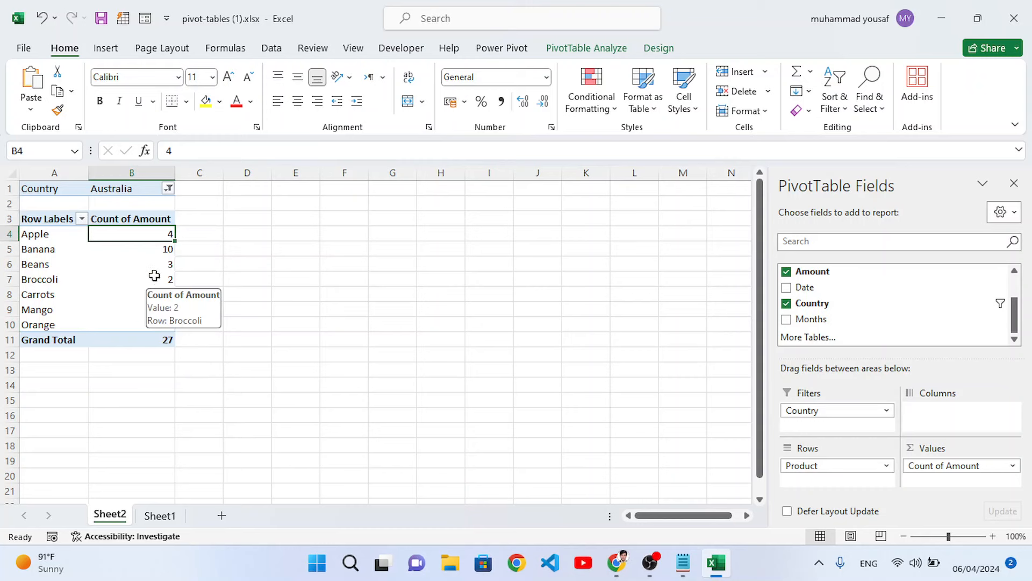
Sort the pivot table's product rows by their Amount values from smallest to largest
left_click(164, 250)
right_click(168, 250)
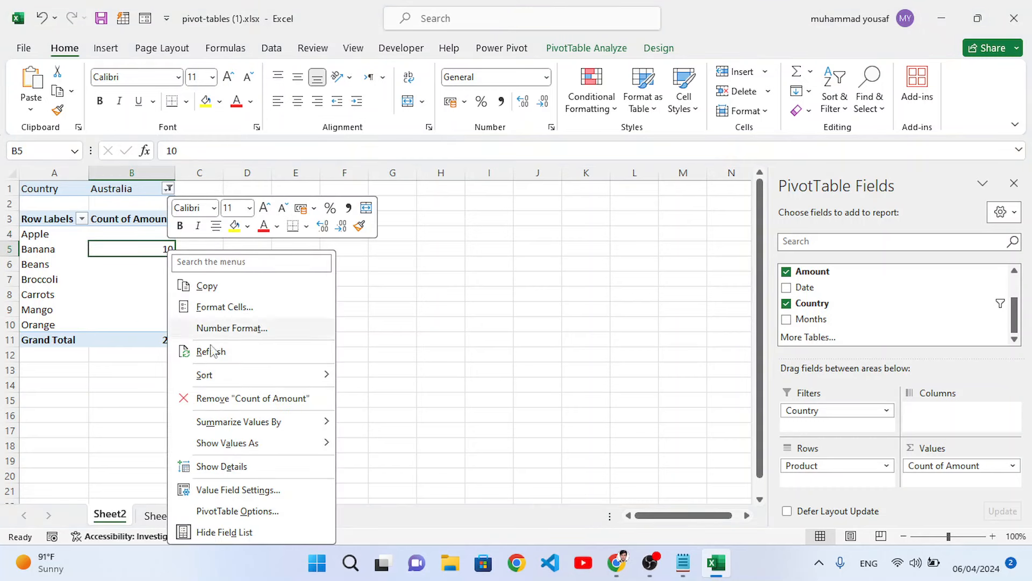
mouse_move(279, 373)
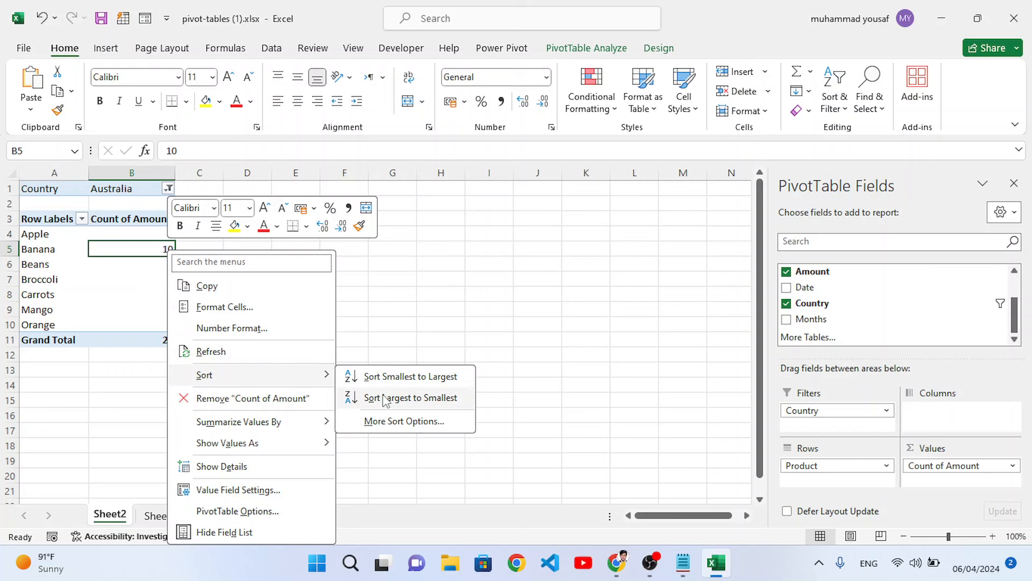
left_click(387, 378)
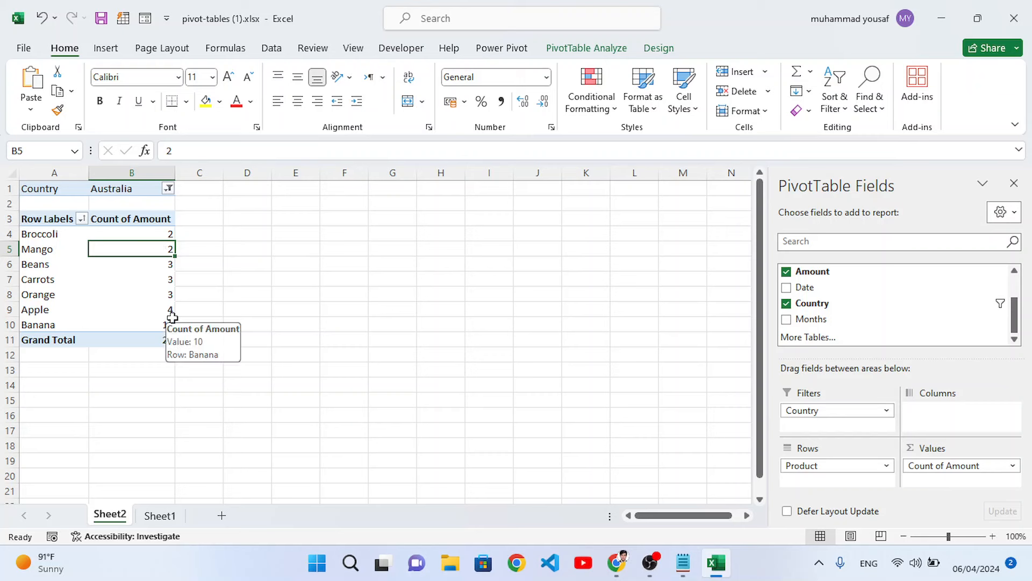
mouse_move(156, 269)
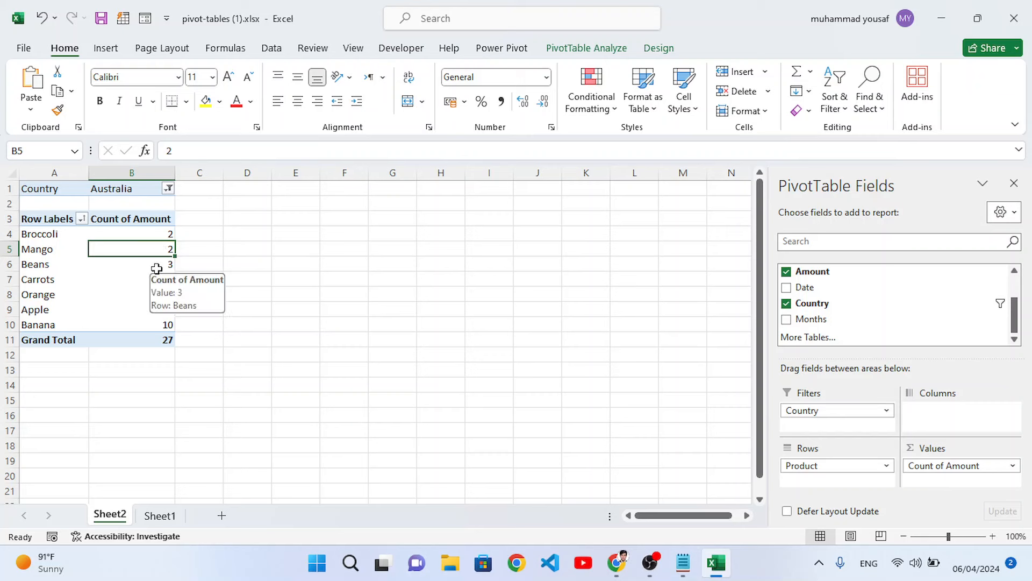
Set the pivot table's Amount value field back to summarizing by Sum
right_click(138, 221)
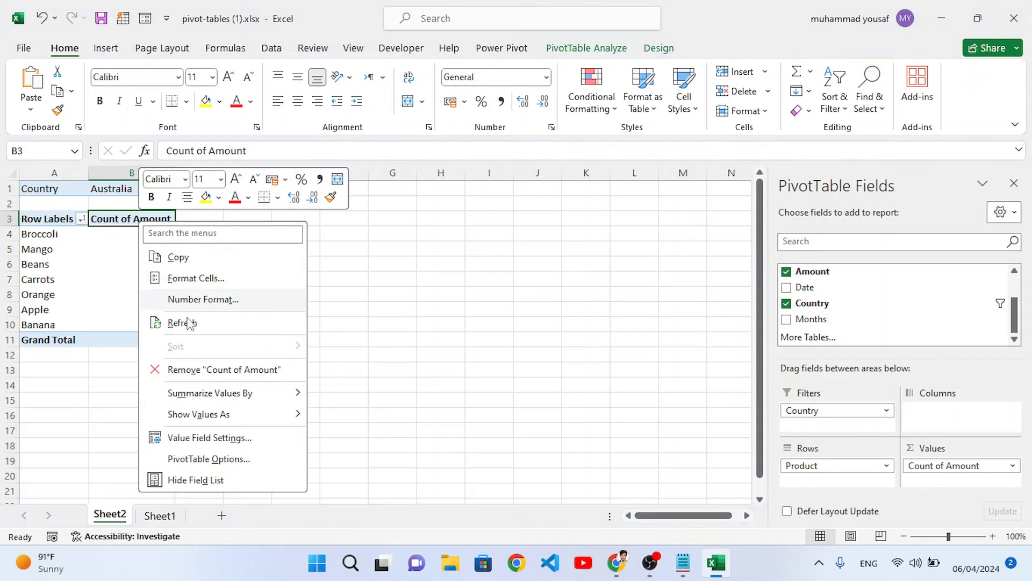
left_click(200, 438)
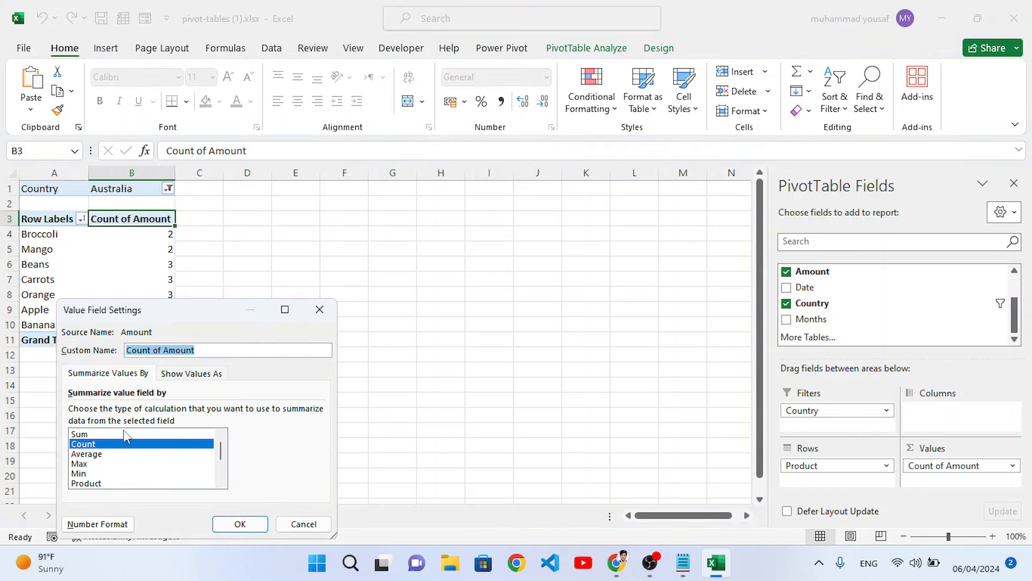
left_click(87, 434)
left_click(240, 523)
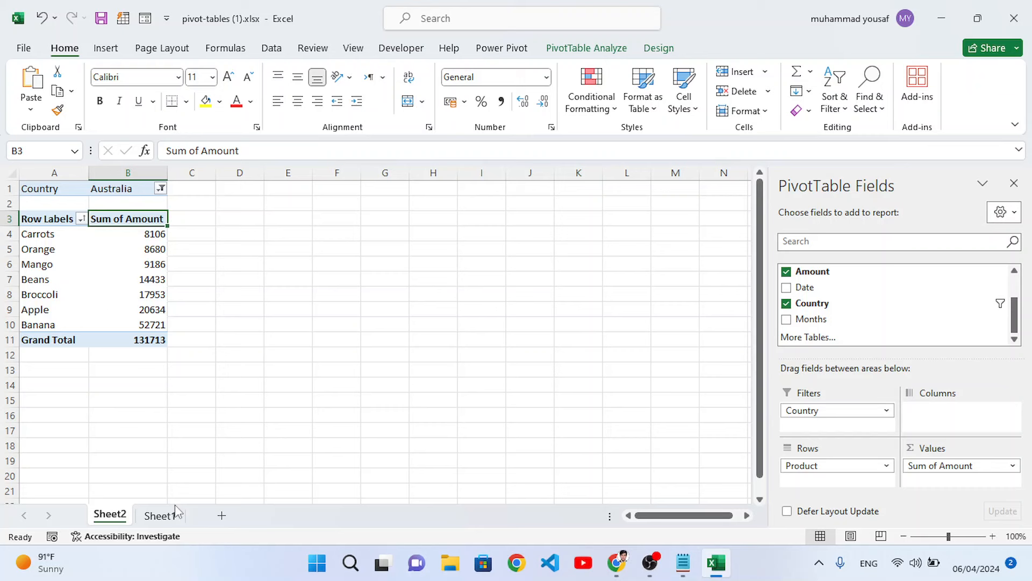
Check the source order data on Sheet1 and return to the pivot table on Sheet2
left_click(159, 515)
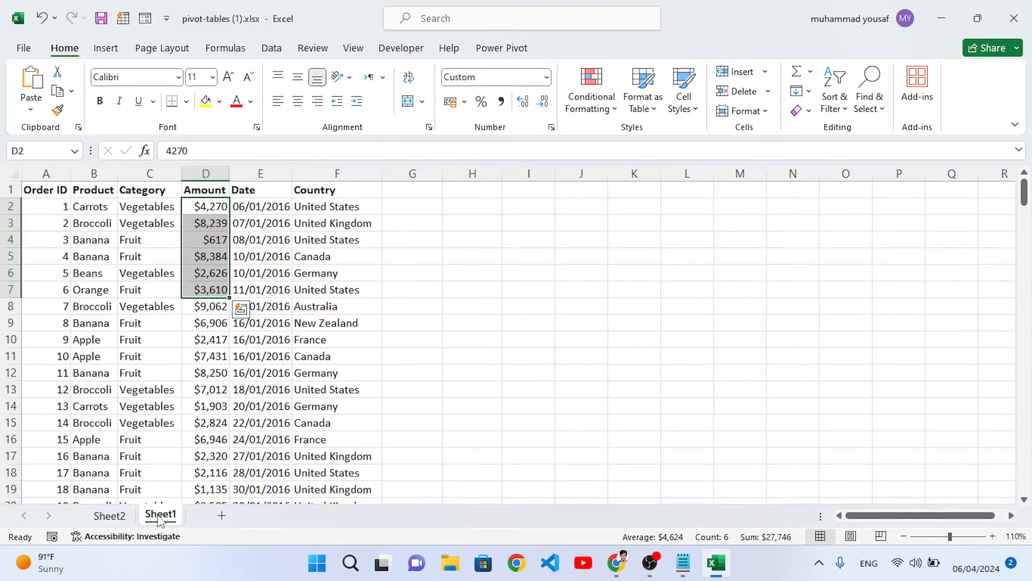
left_click(242, 376)
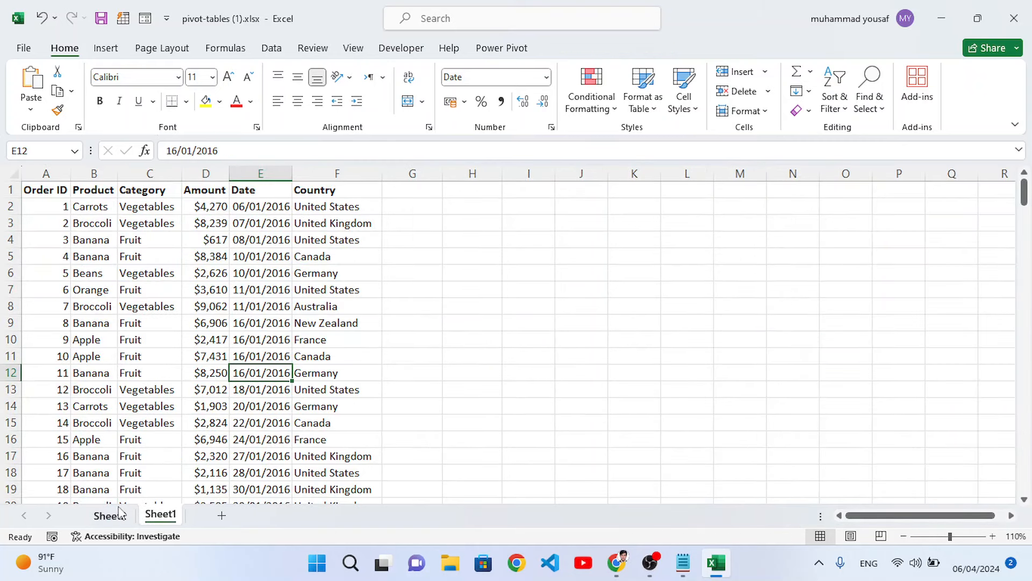
left_click(110, 515)
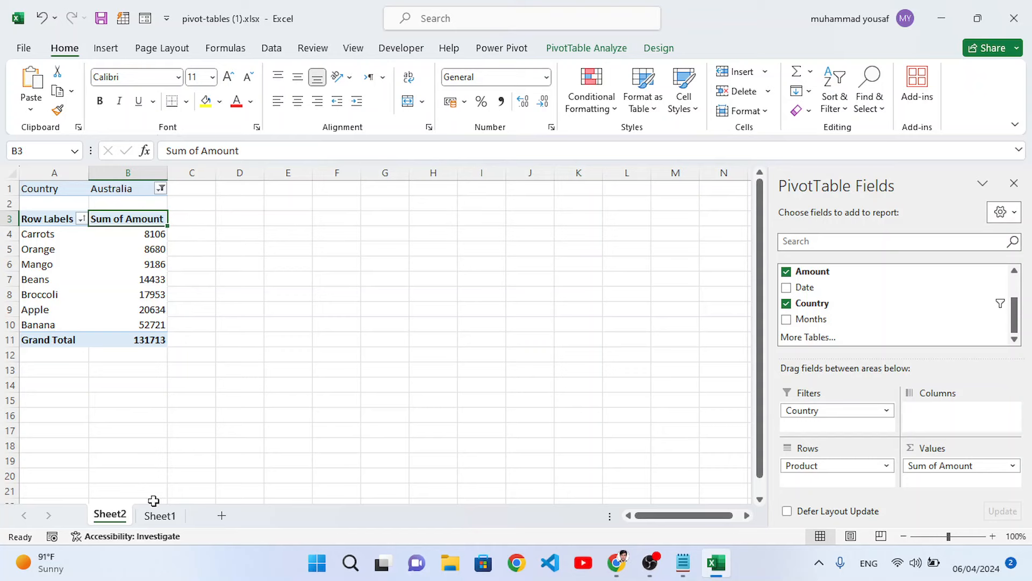
Insert a second pivot table on a new worksheet from the Sheet1 order data range A1:F214
left_click(159, 516)
left_click(198, 309)
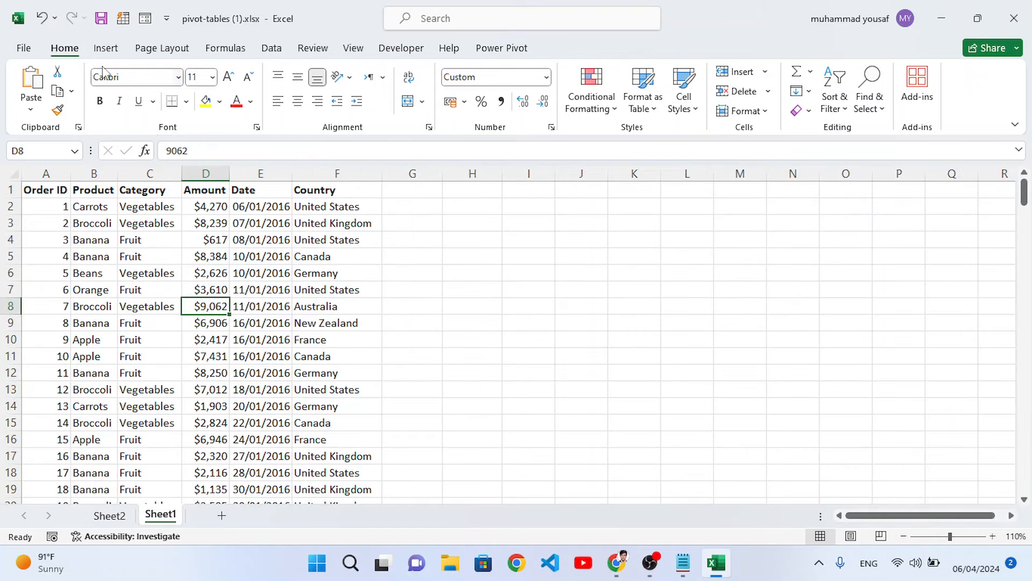
left_click(106, 50)
left_click(38, 94)
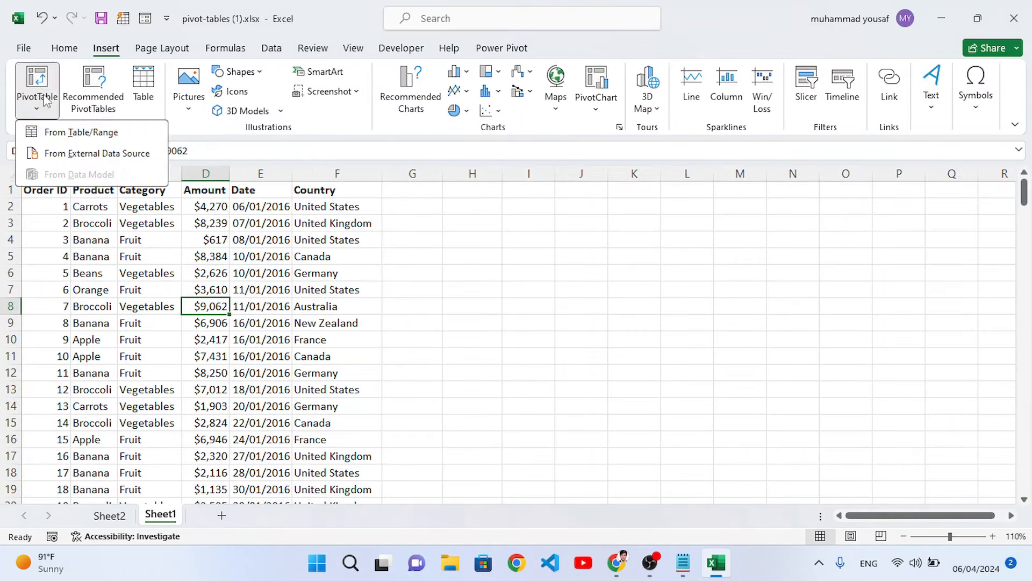
left_click(75, 131)
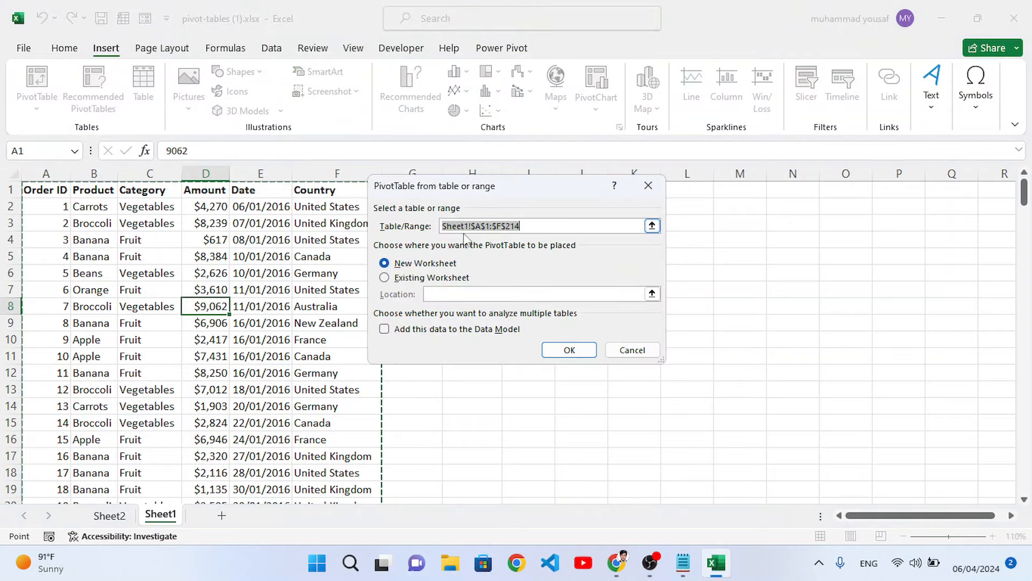
left_click(567, 350)
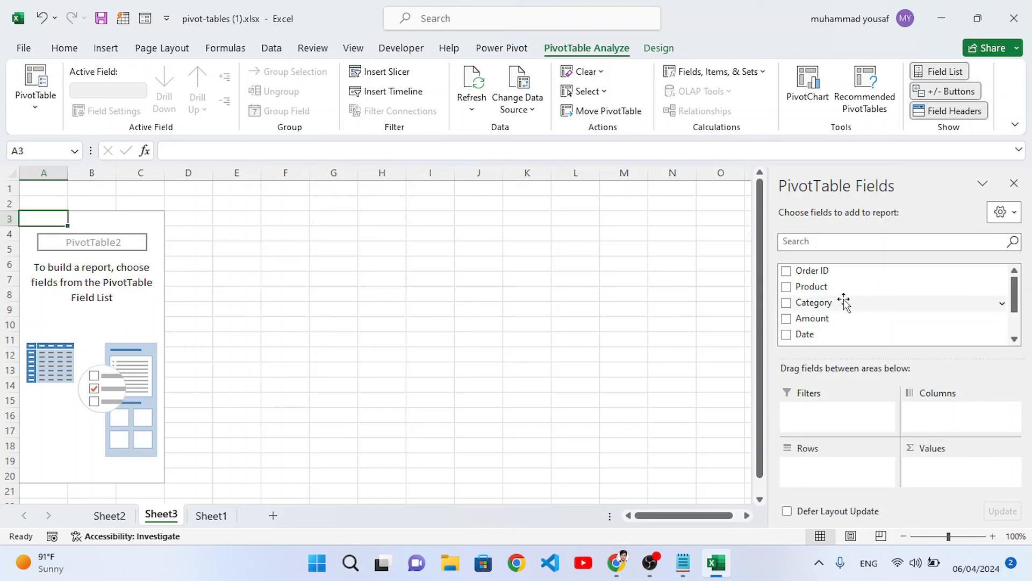
Add Country to the new pivot table's rows and Product to its columns
scroll(834, 304, "down", 2)
left_click_drag(820, 314, 835, 466)
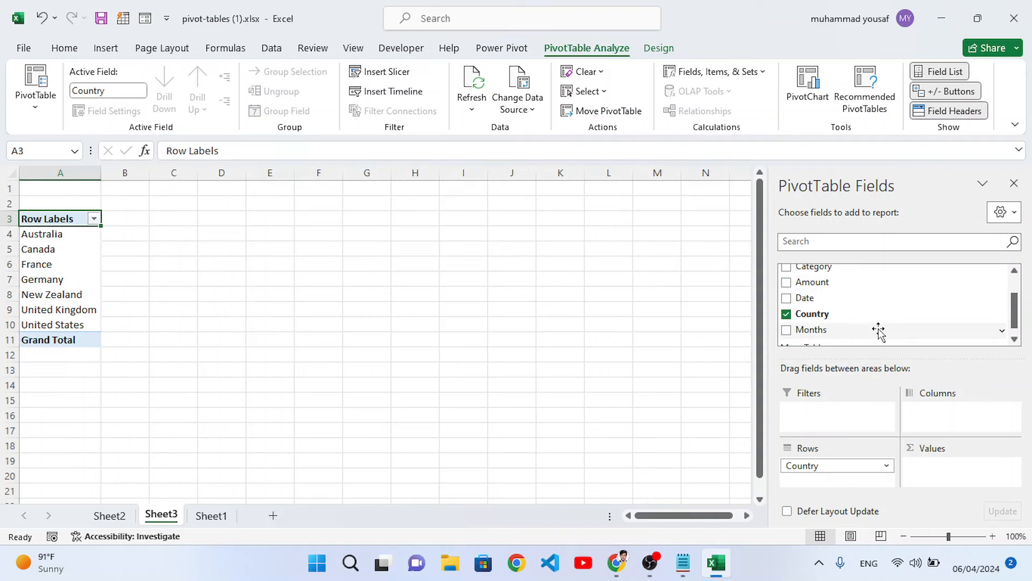
scroll(878, 330, "up", 3)
left_click_drag(836, 290, 936, 413)
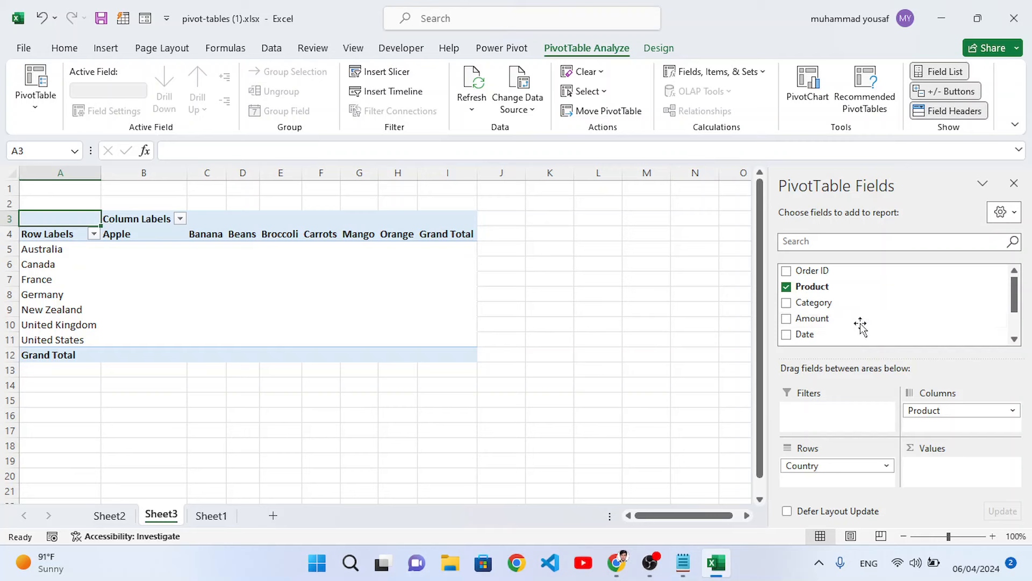
Add Amount to the pivot table's values and Category to its filters, and narrow the field list pane
scroll(841, 312, "down", 2)
left_click_drag(833, 291, 943, 467)
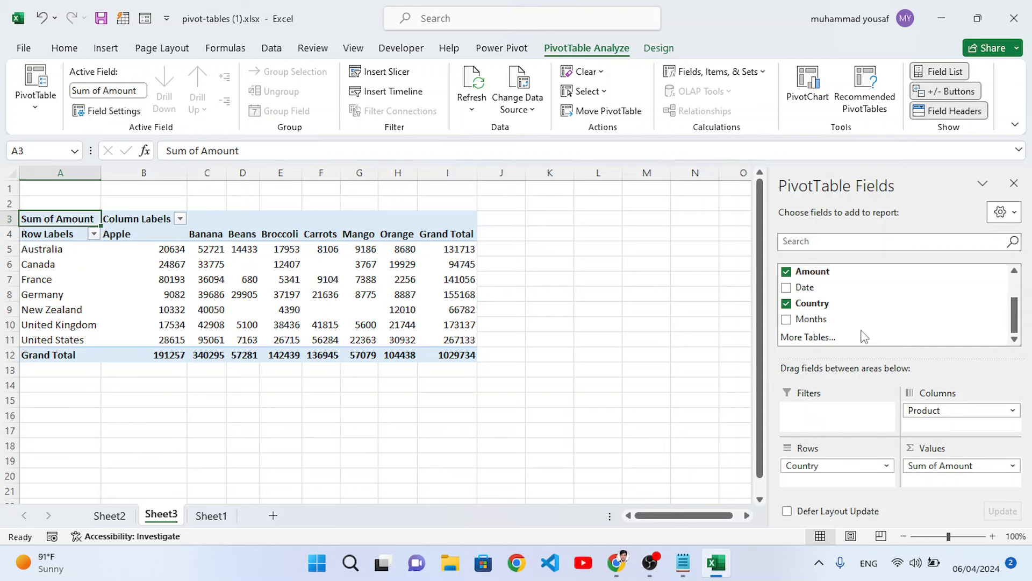
scroll(831, 299, "up", 2)
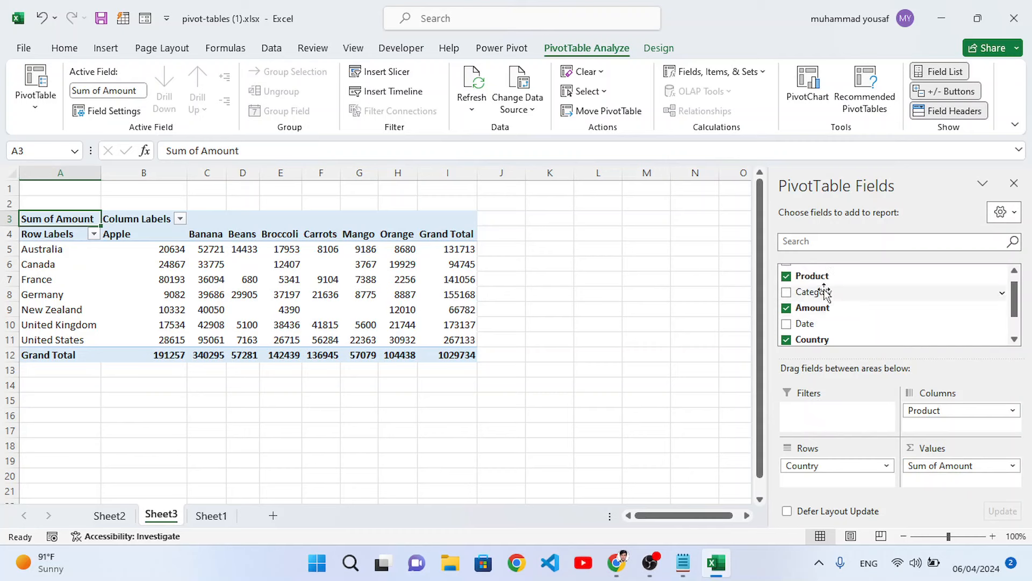
left_click_drag(827, 293, 814, 400)
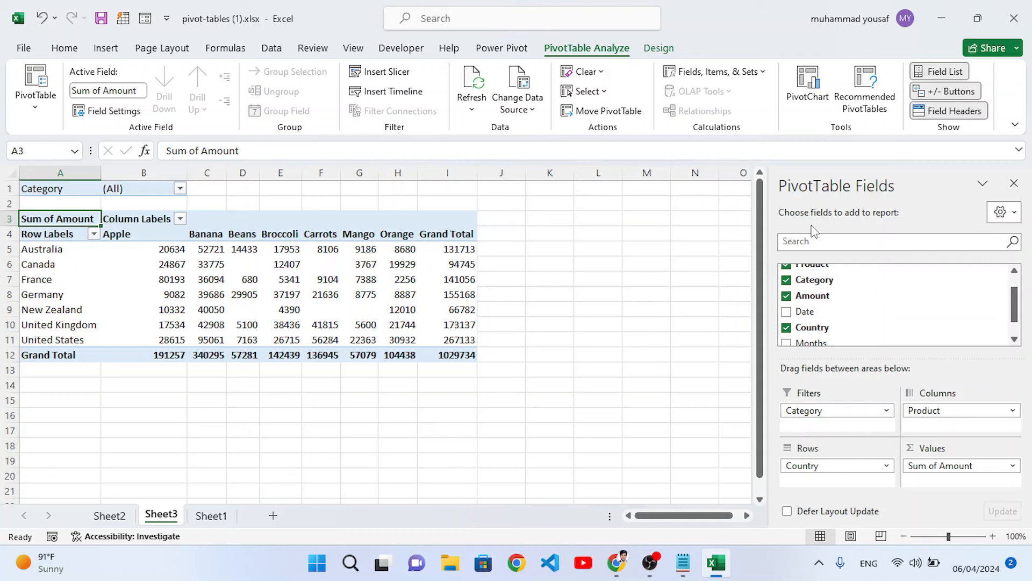
left_click_drag(770, 240, 835, 286)
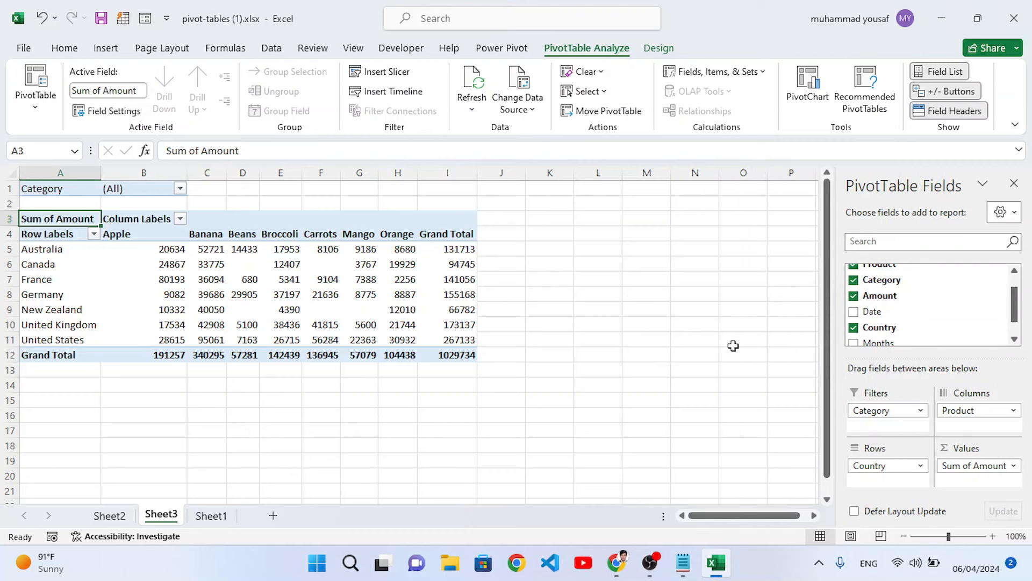
Examine how the pivot table lays out countries as row labels and products as column labels
left_click(203, 313)
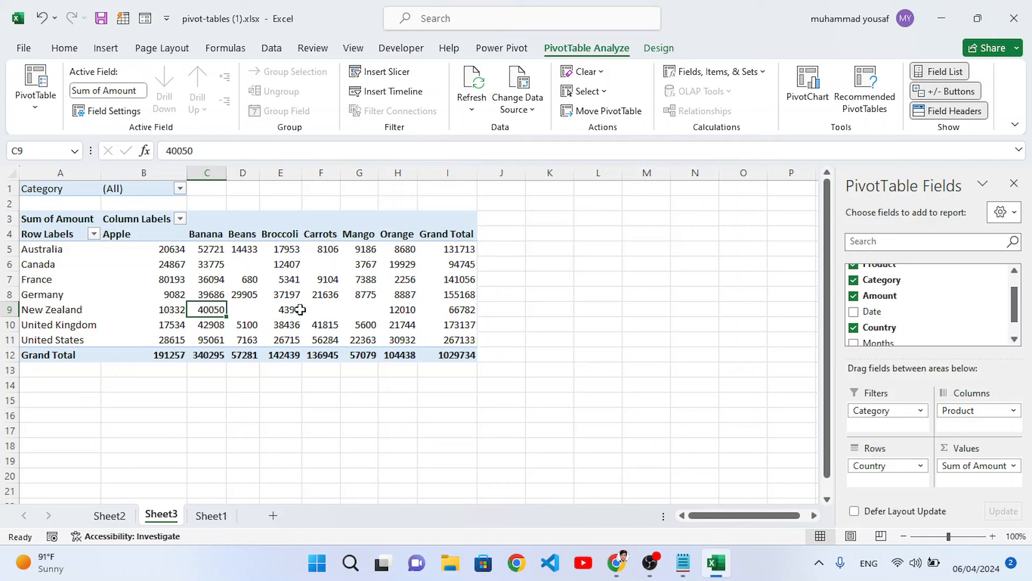
left_click_drag(38, 254, 42, 326)
left_click(34, 293)
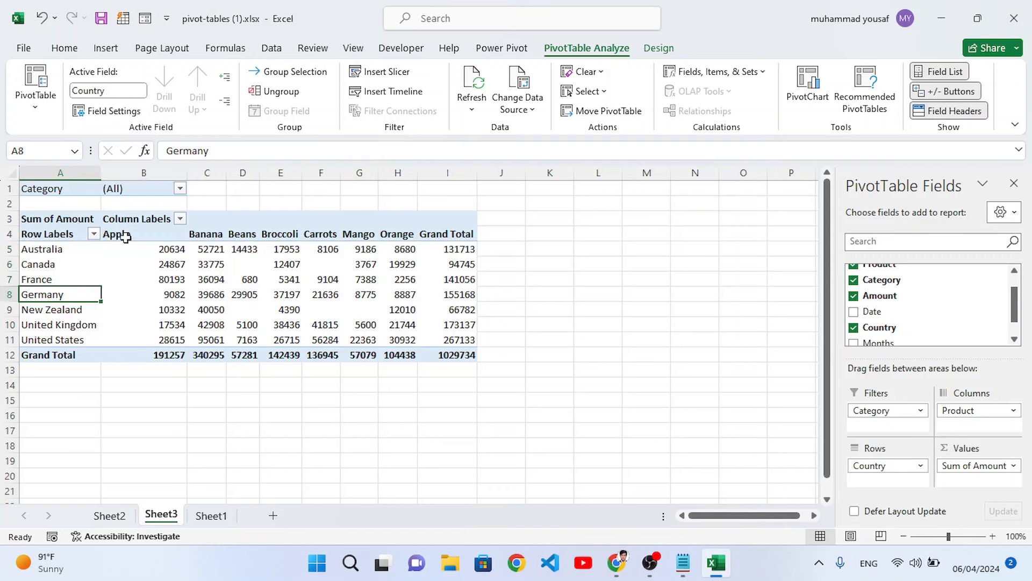
left_click_drag(125, 237, 435, 236)
left_click(359, 294)
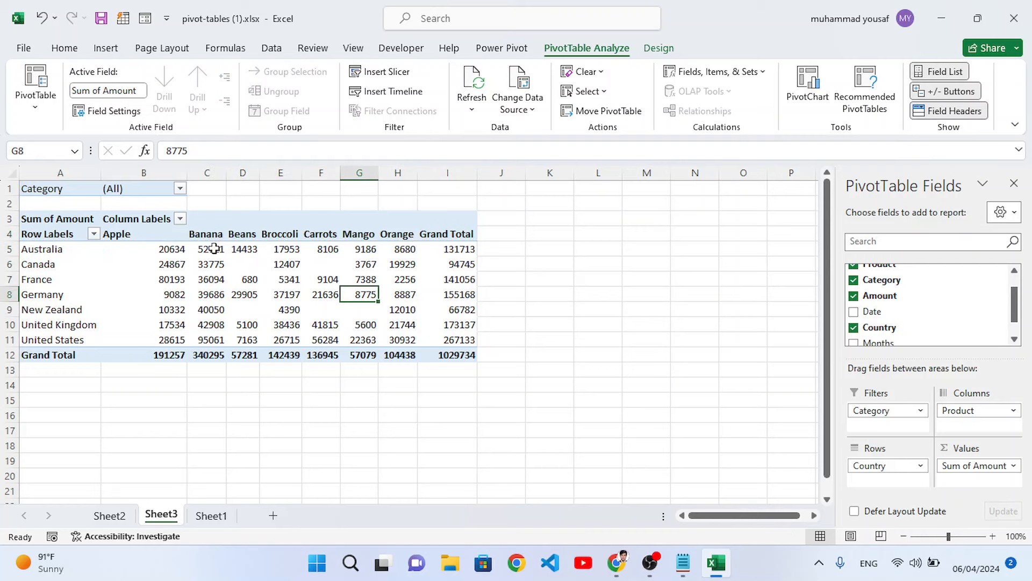
Review the product amounts for Australia, Canada, France and Germany, and the overall grand total
left_click(199, 238)
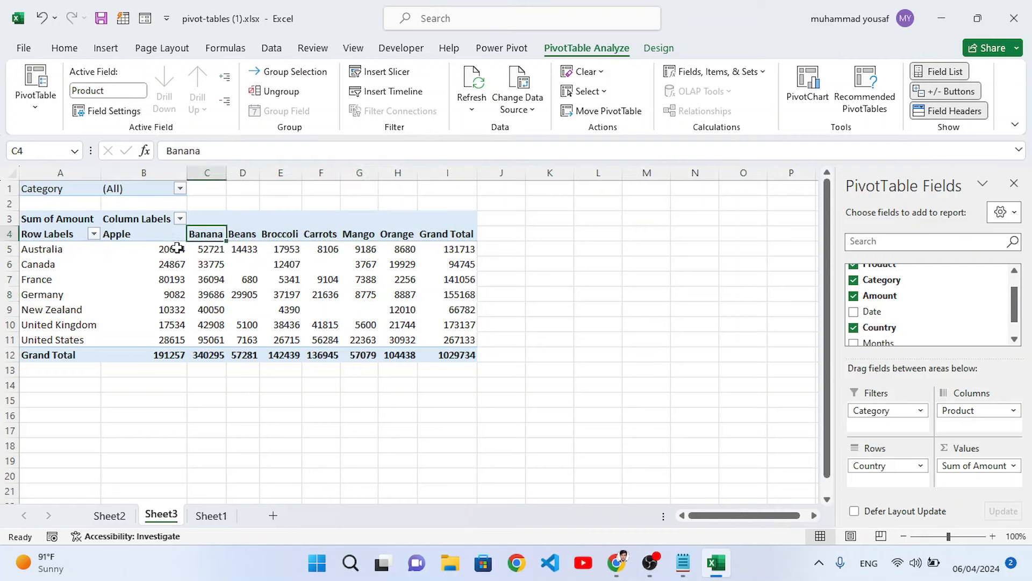
left_click(149, 234)
left_click(172, 250)
left_click(212, 240)
left_click(209, 251)
left_click(242, 234)
left_click(243, 250)
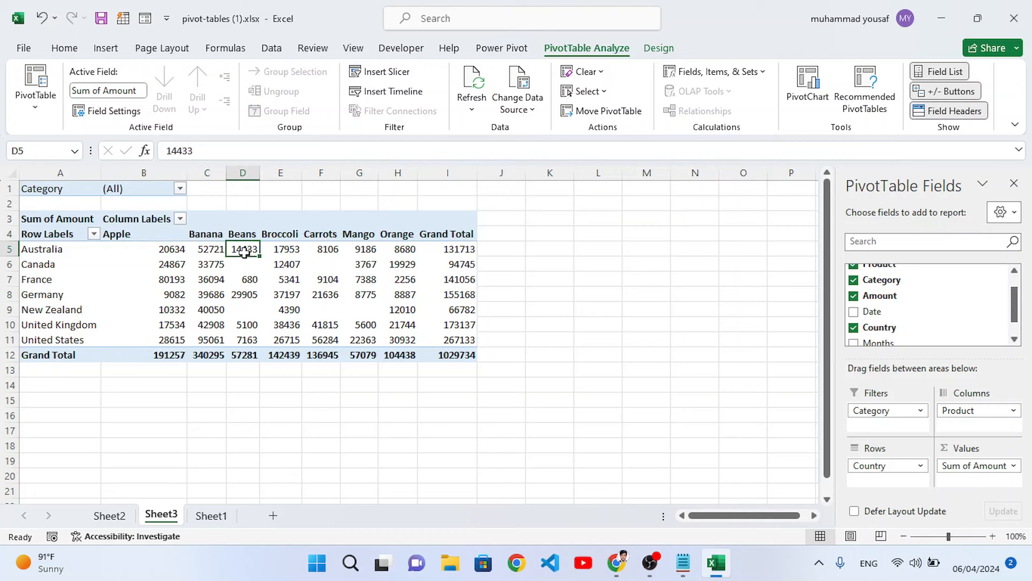
left_click_drag(166, 266, 359, 264)
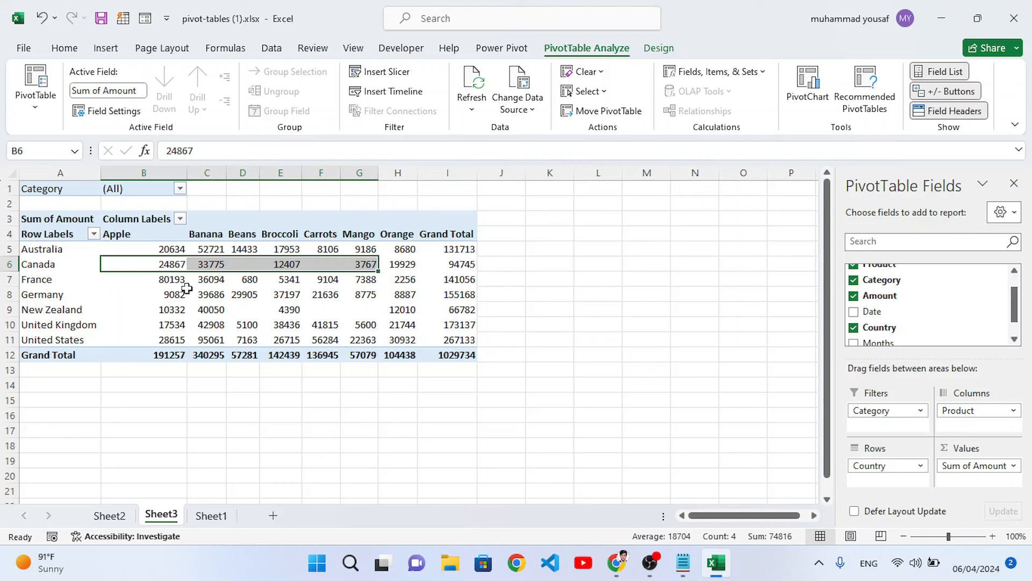
left_click_drag(183, 281, 363, 280)
left_click_drag(180, 297, 326, 295)
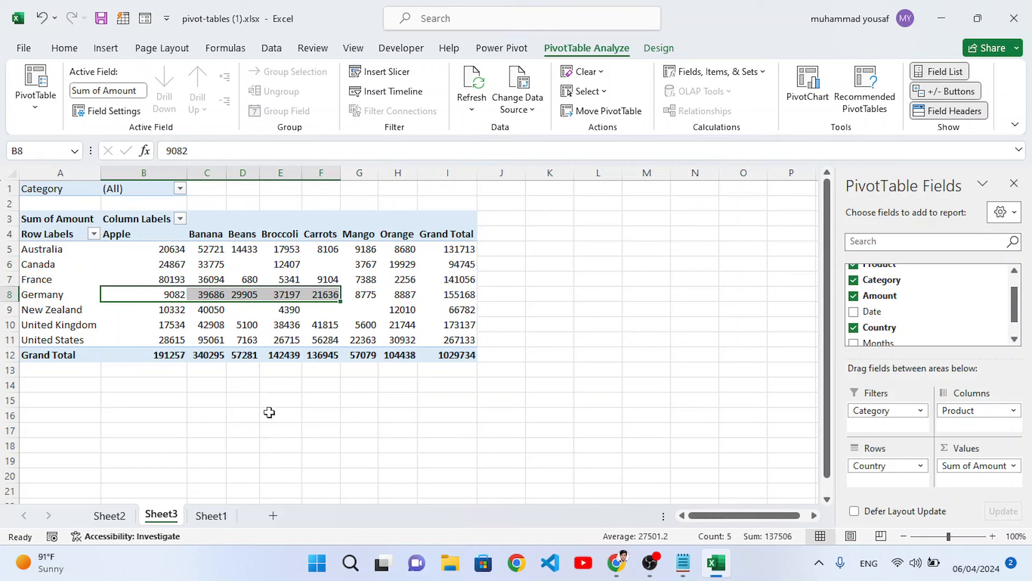
left_click(457, 355)
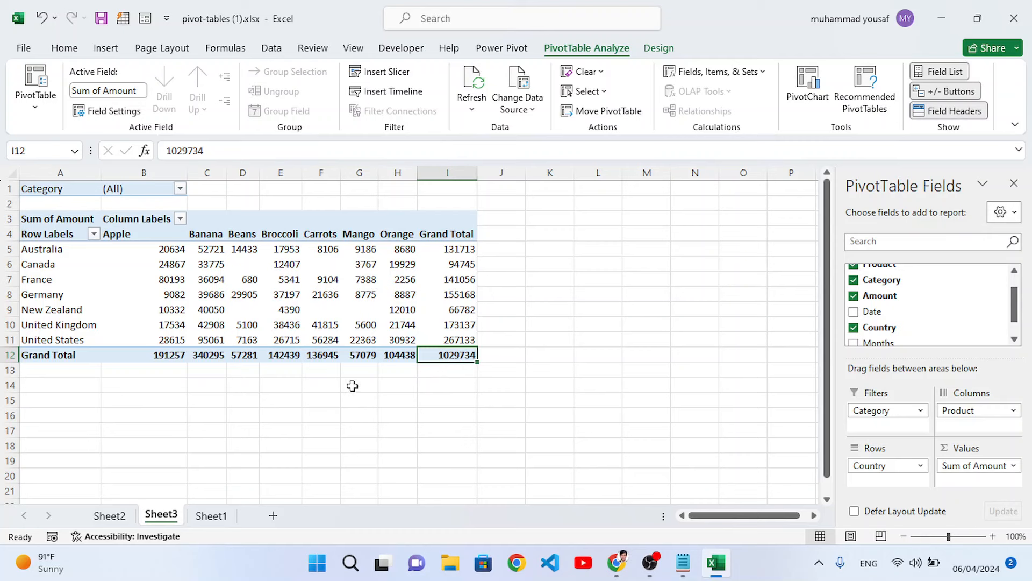
Filter the two-dimensional pivot table by Category to show only Fruit
left_click(180, 188)
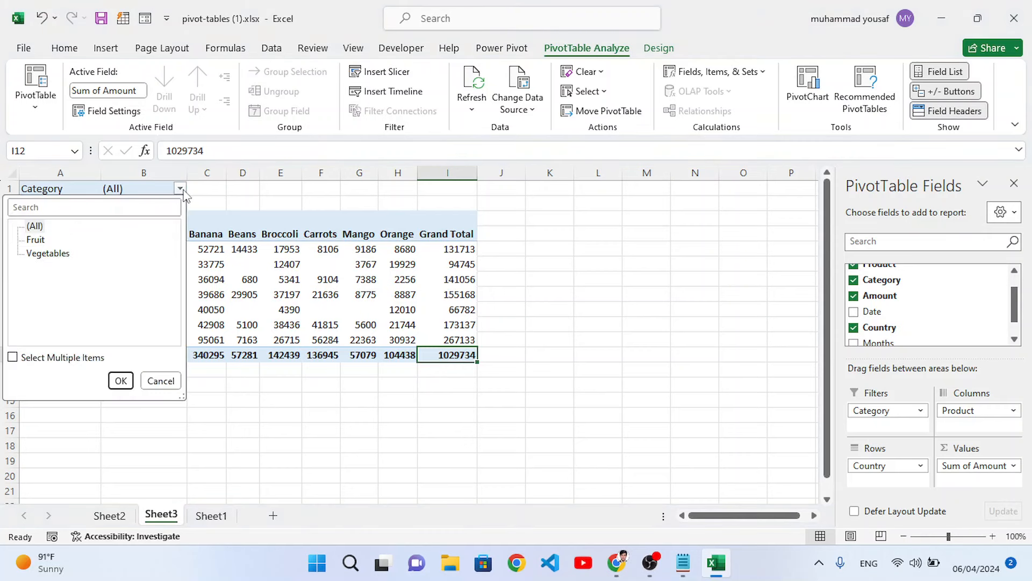
left_click(35, 239)
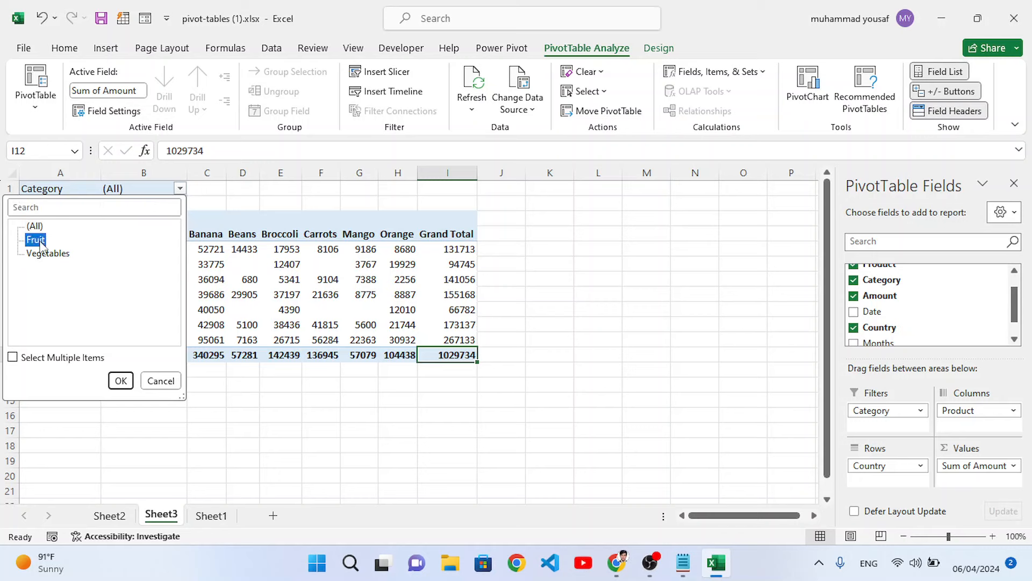
left_click(120, 380)
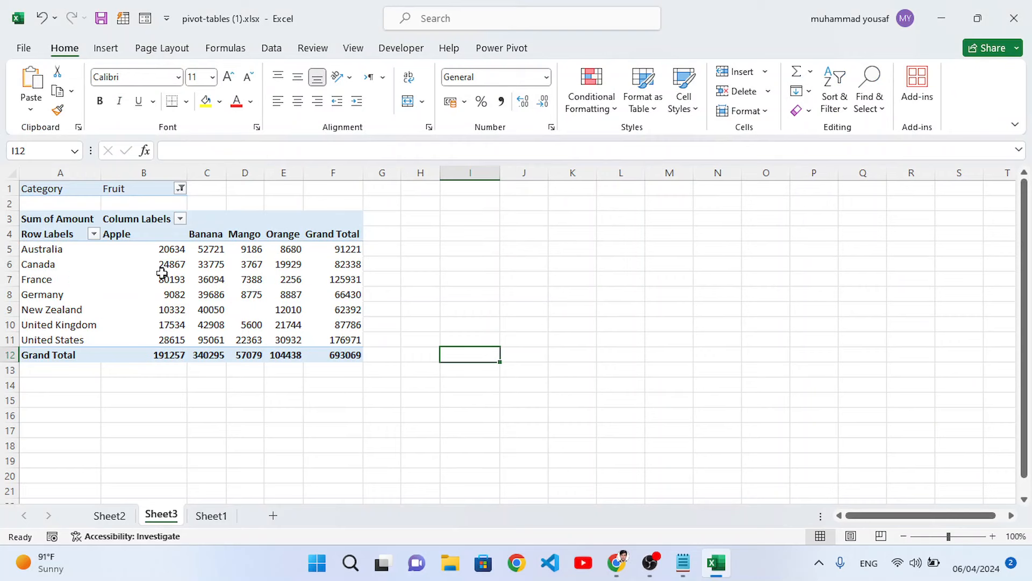
Switch the pivot table's Category filter to Vegetables
left_click(181, 189)
left_click(62, 254)
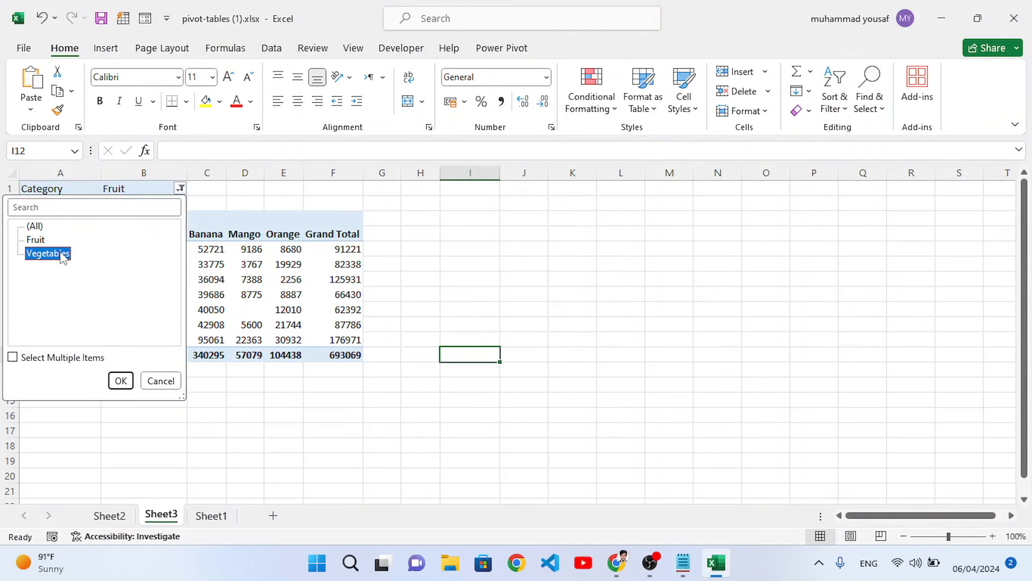
left_click(120, 381)
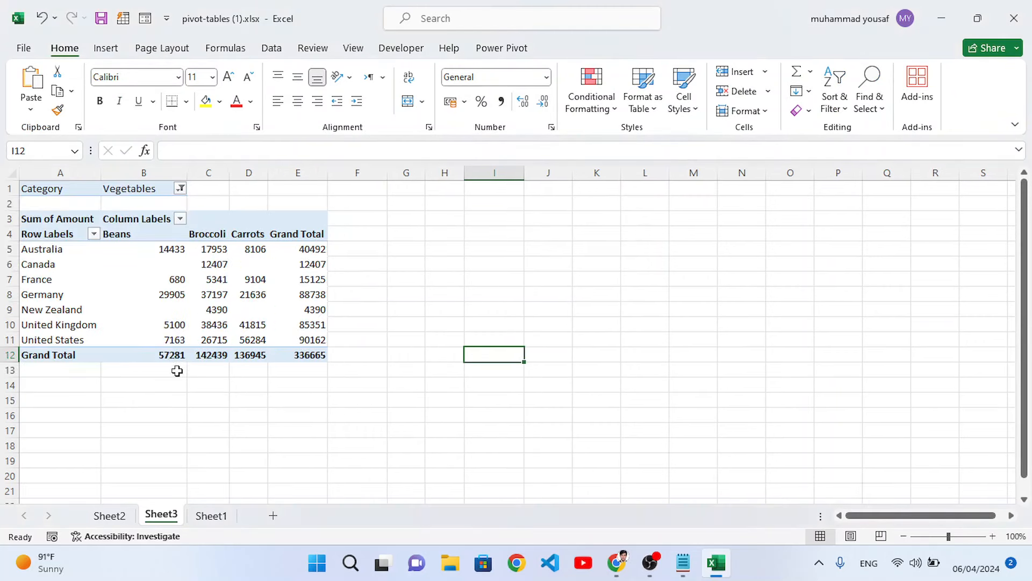
Reset the pivot table's Category filter to (All)
left_click(181, 189)
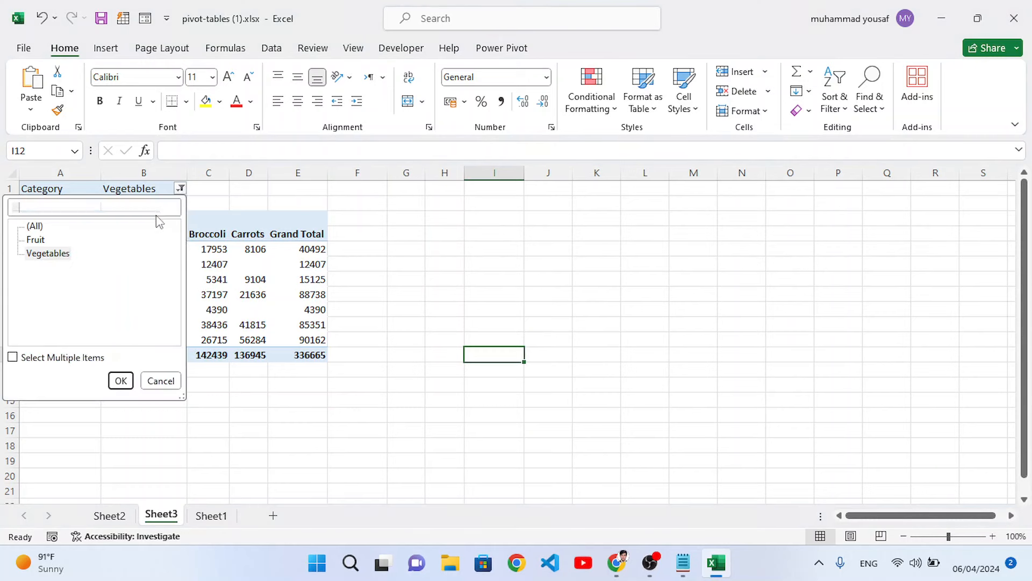
left_click(37, 227)
left_click(121, 381)
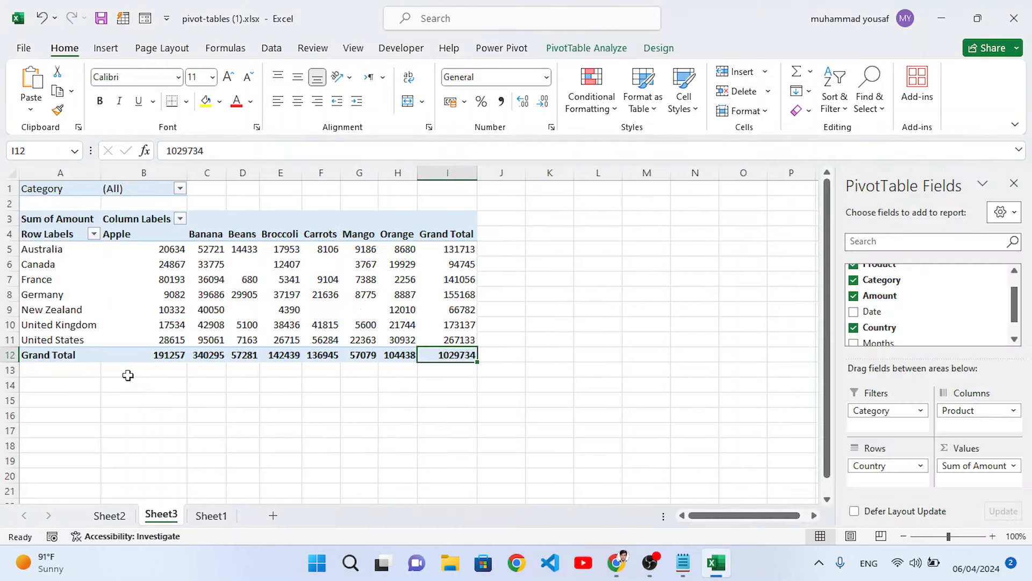
left_click(281, 293)
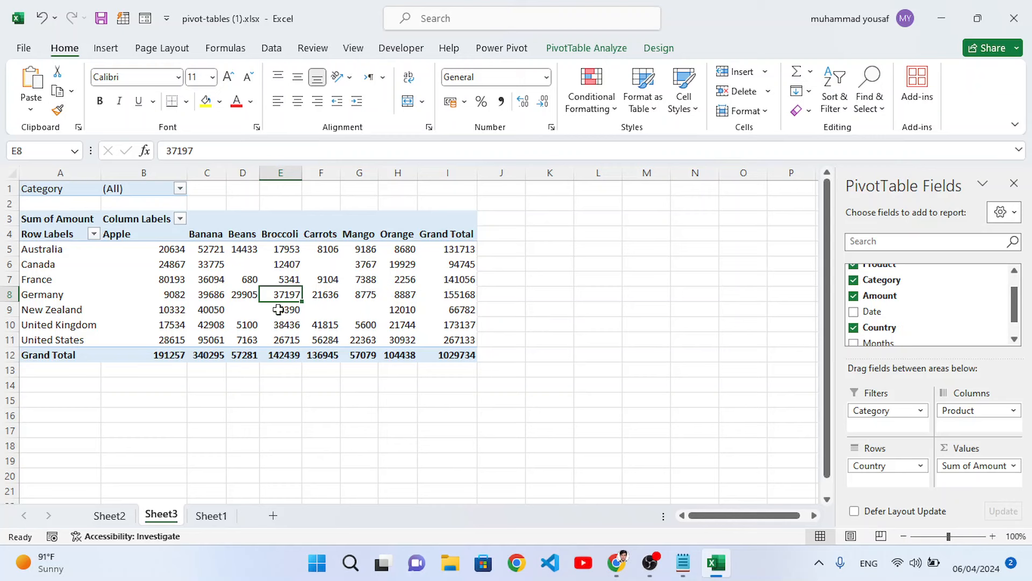
left_click(579, 53)
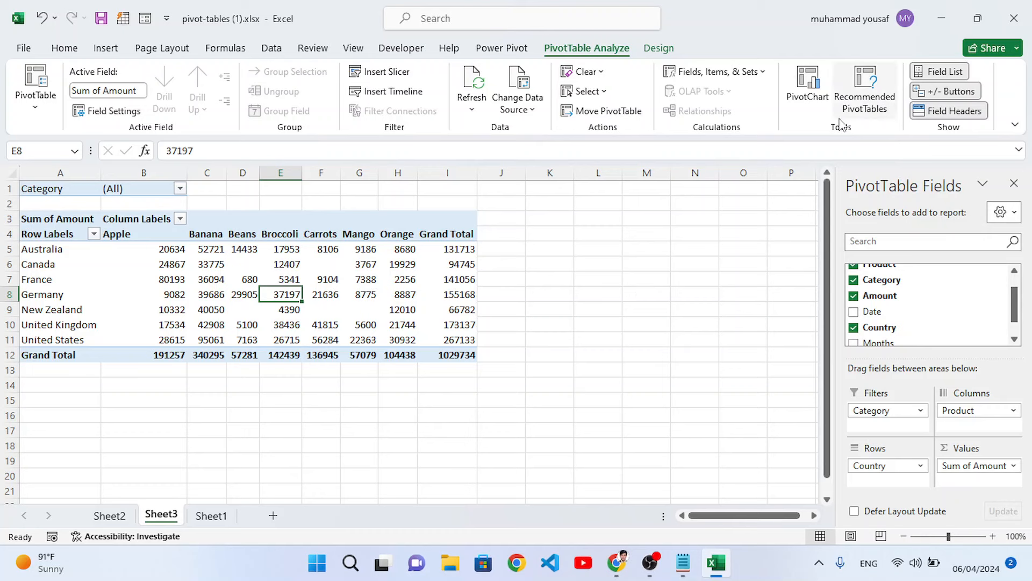
left_click(815, 107)
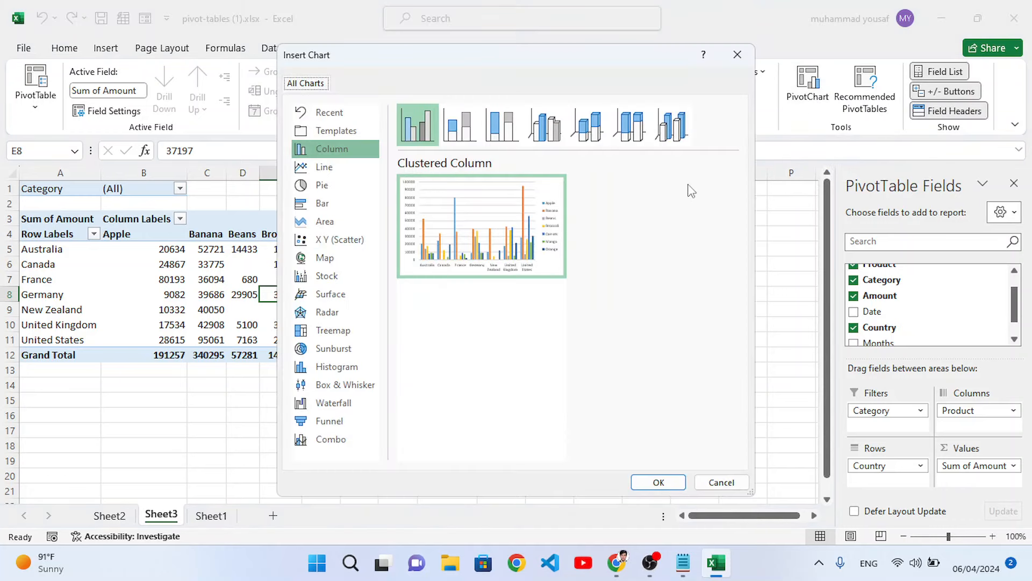
left_click(721, 481)
Insert a Stacked Column PivotChart based on the pivot table and move it below the table's data
left_click(236, 297)
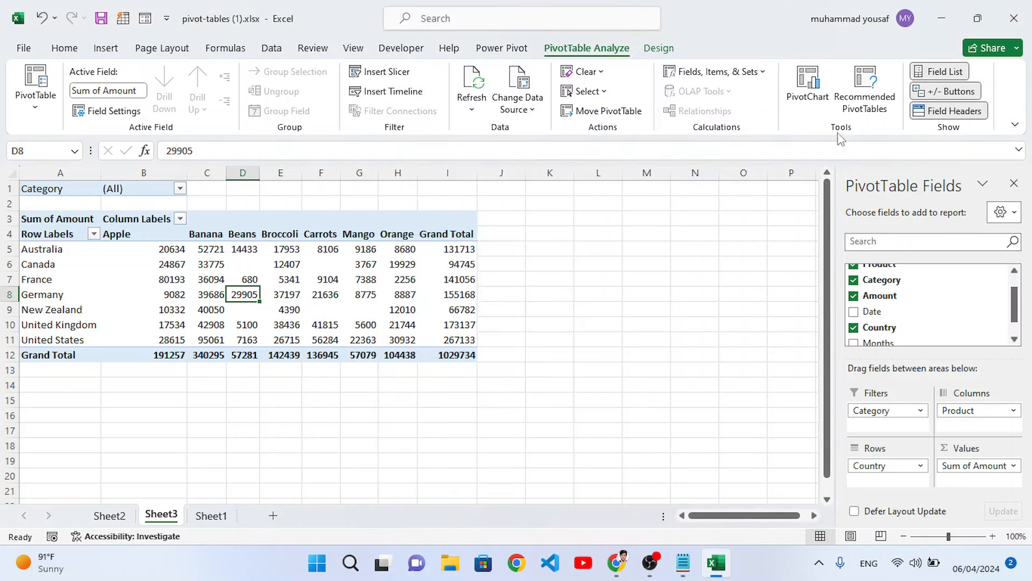
left_click(808, 89)
mouse_move(506, 227)
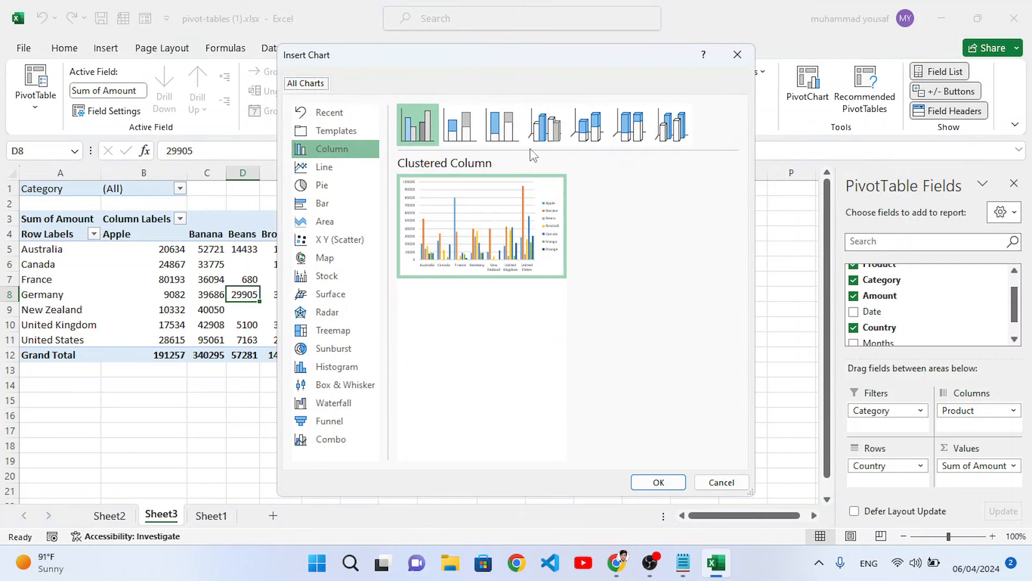
left_click(504, 126)
left_click(473, 128)
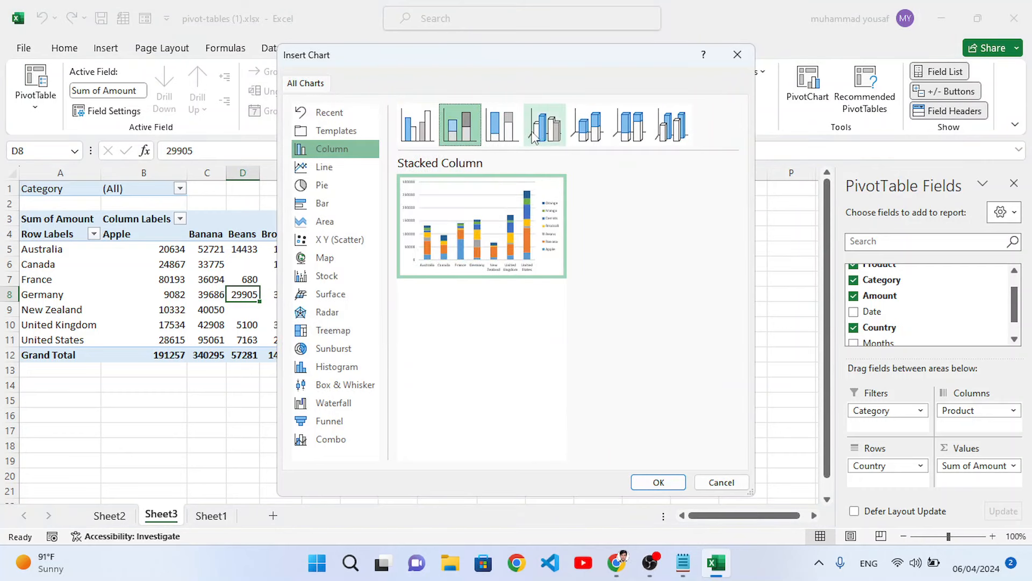
left_click(666, 482)
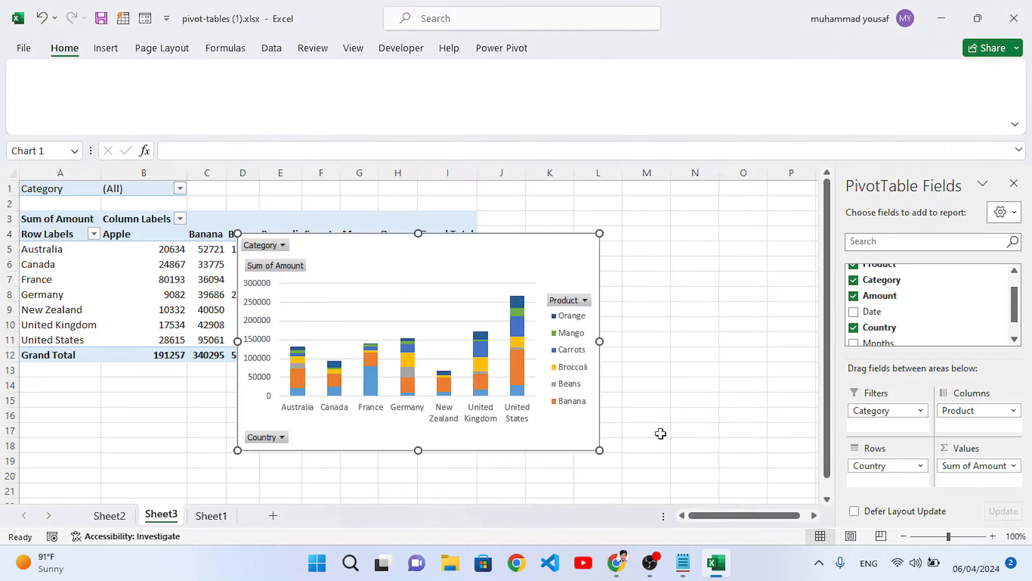
left_click_drag(487, 257, 559, 314)
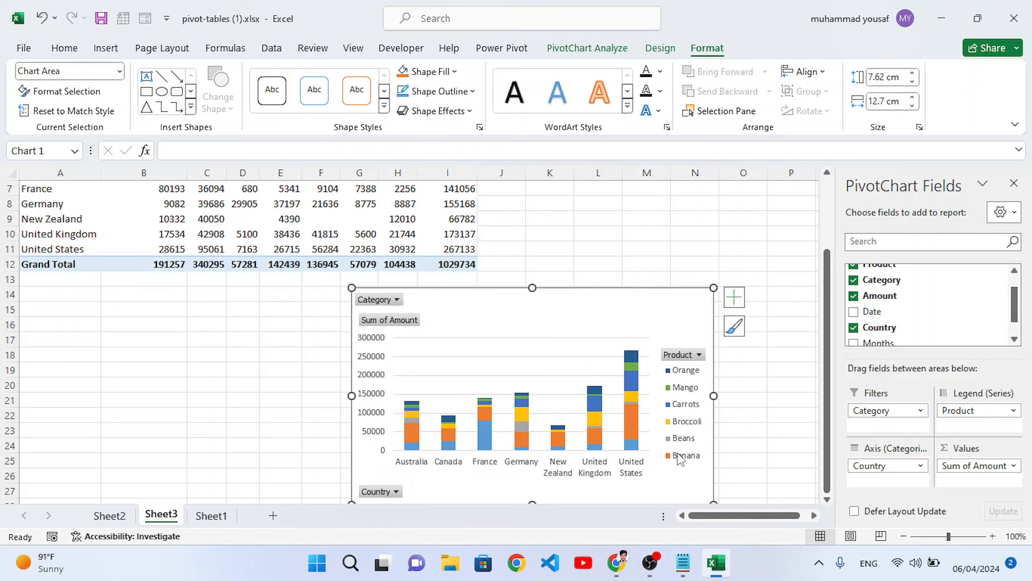
Browse the available chart styles for the stacked column PivotChart
left_click(735, 327)
scroll(812, 414, "down", 1)
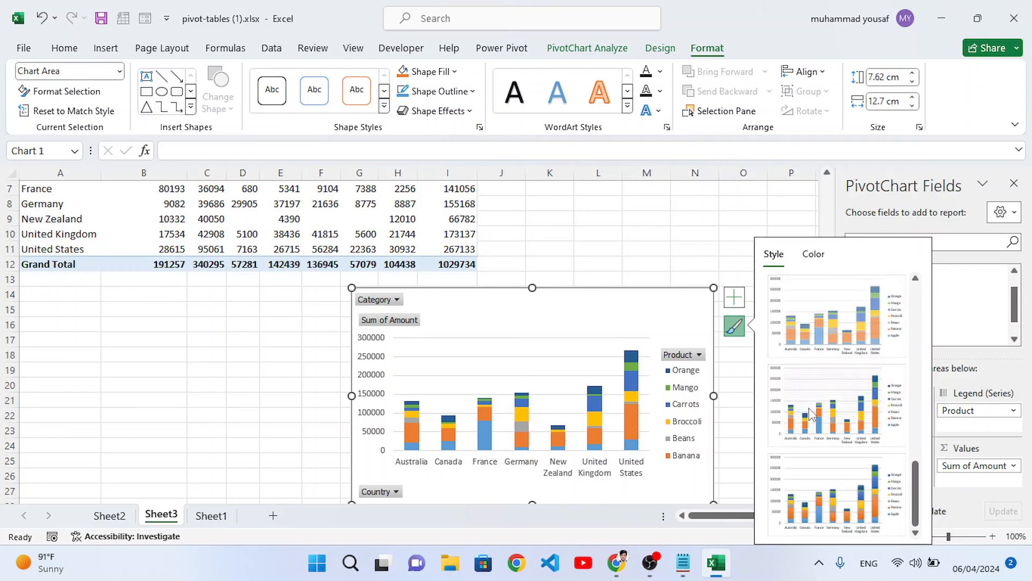
scroll(842, 414, "up", 3)
left_click(740, 320)
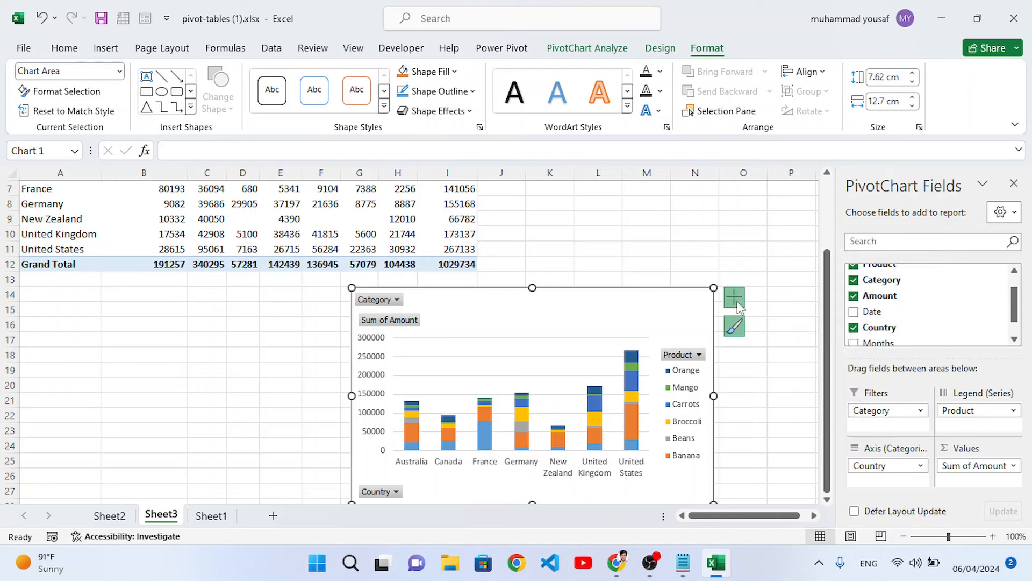
Change the PivotChart's type to Pie and move the chart to about columns B to J below the pivot table's data
left_click(735, 297)
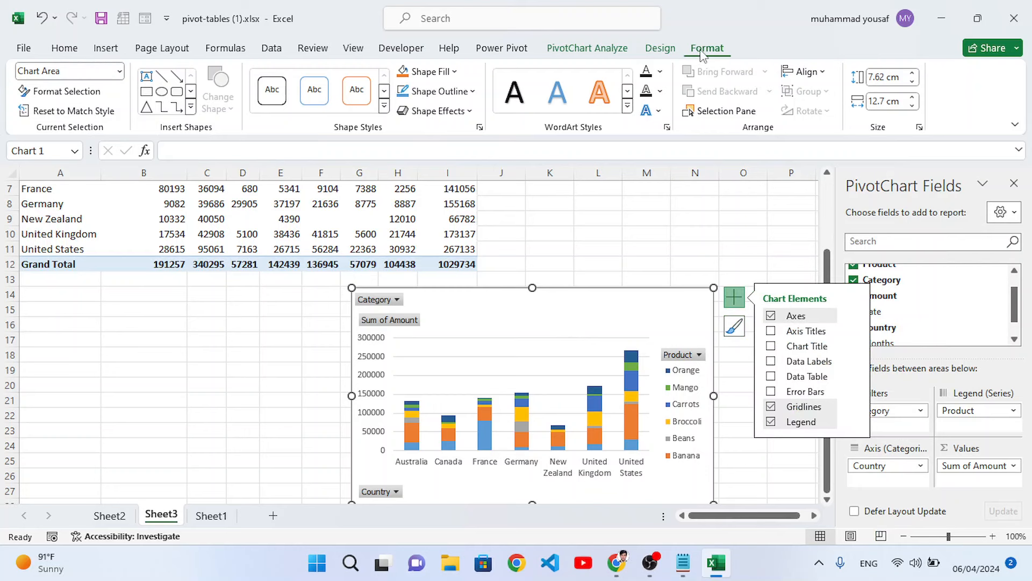
left_click(662, 51)
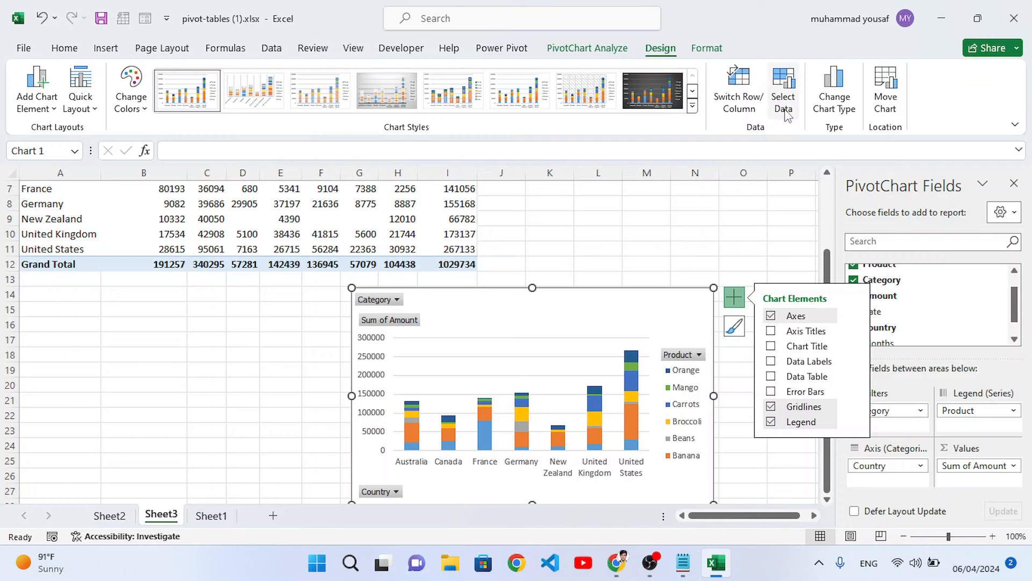
left_click(842, 106)
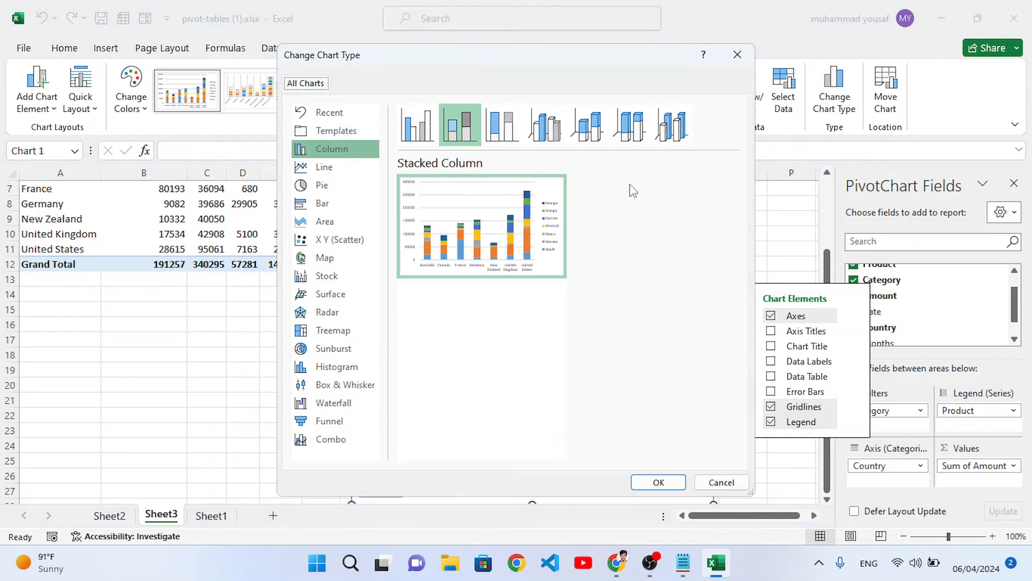
left_click(338, 176)
left_click(326, 184)
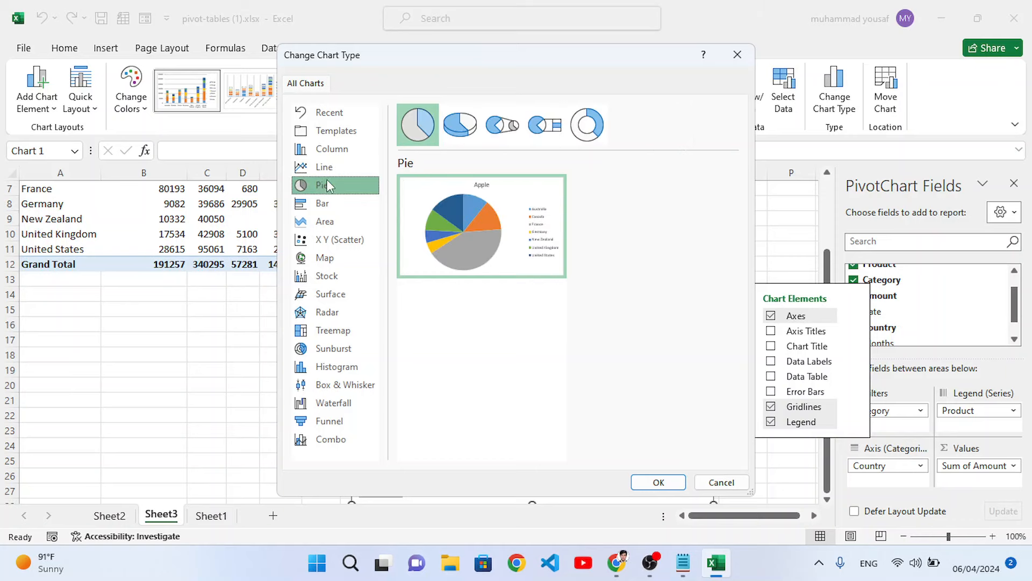
left_click(659, 481)
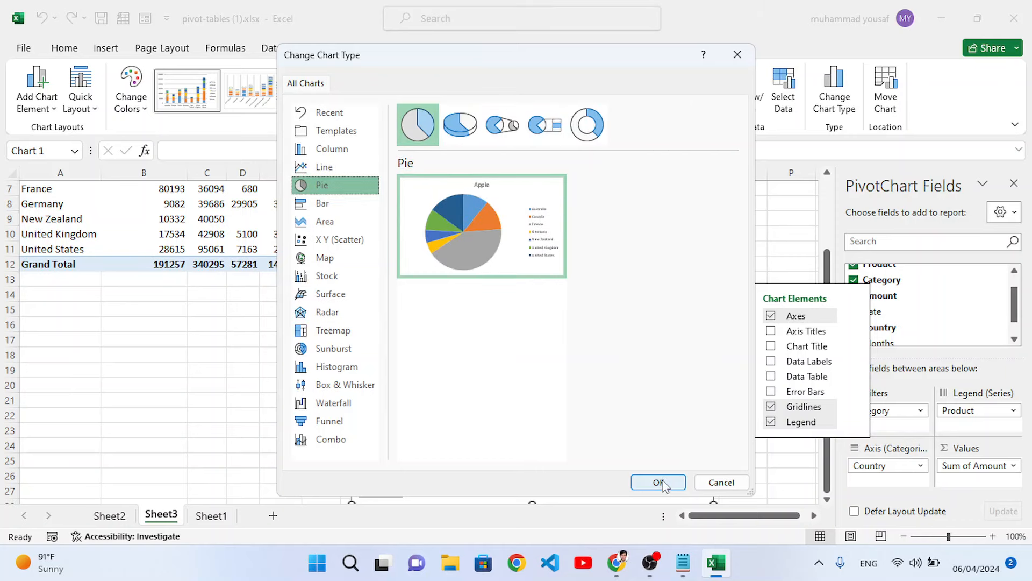
left_click_drag(620, 309, 434, 285)
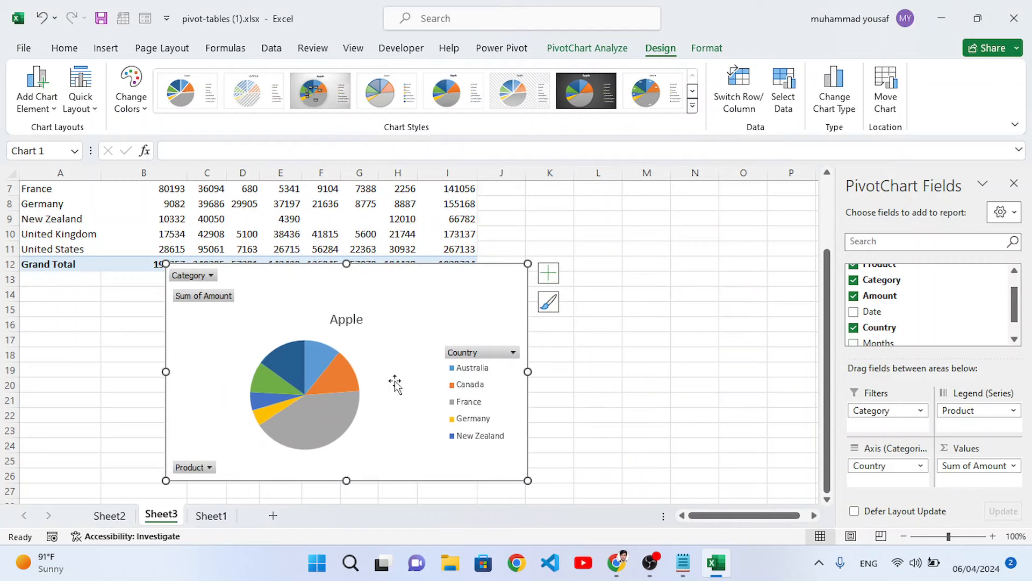
Examine the pie chart's country legend and the options of its Product filter
left_click(481, 374)
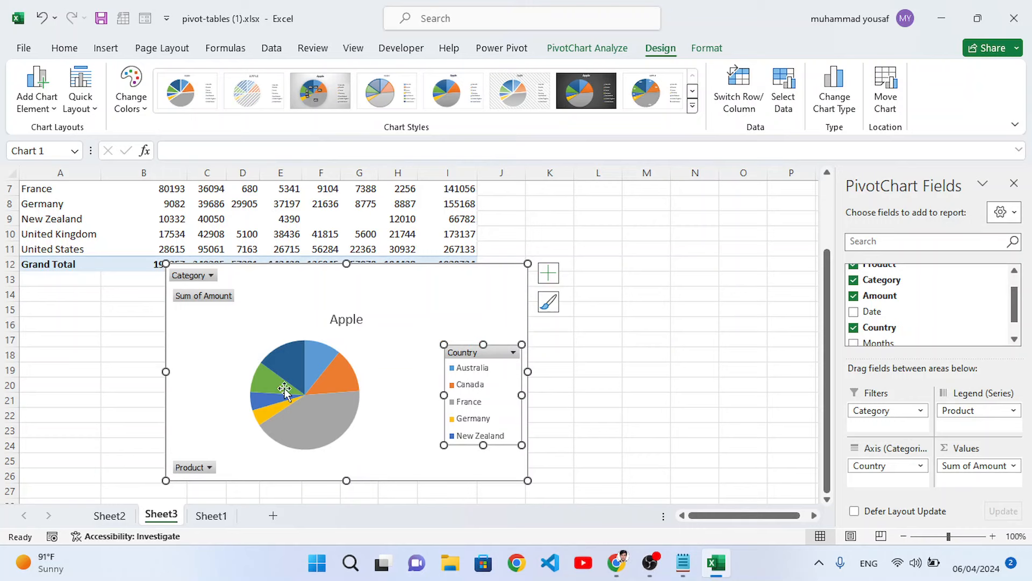
left_click(210, 467)
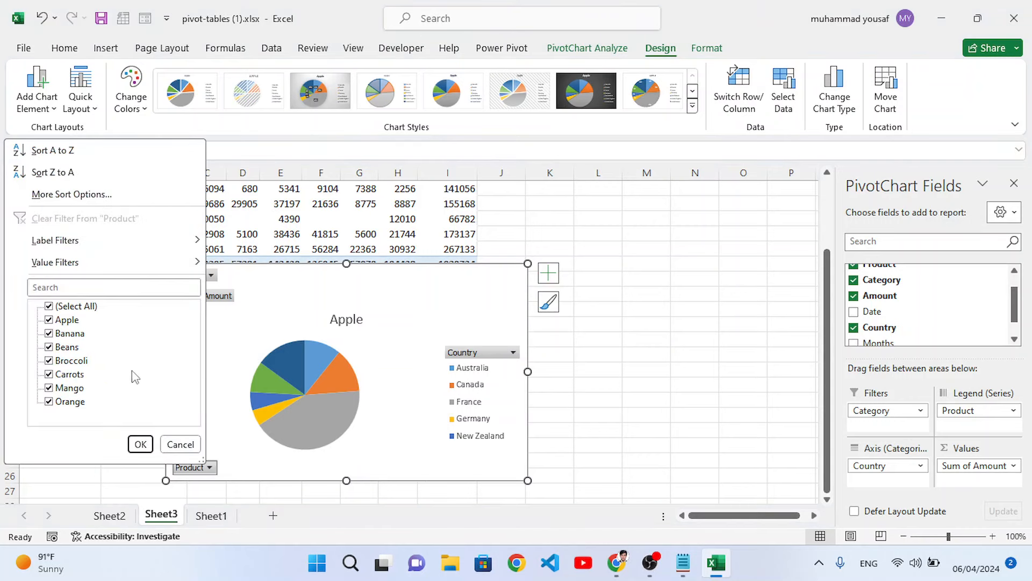
left_click(189, 448)
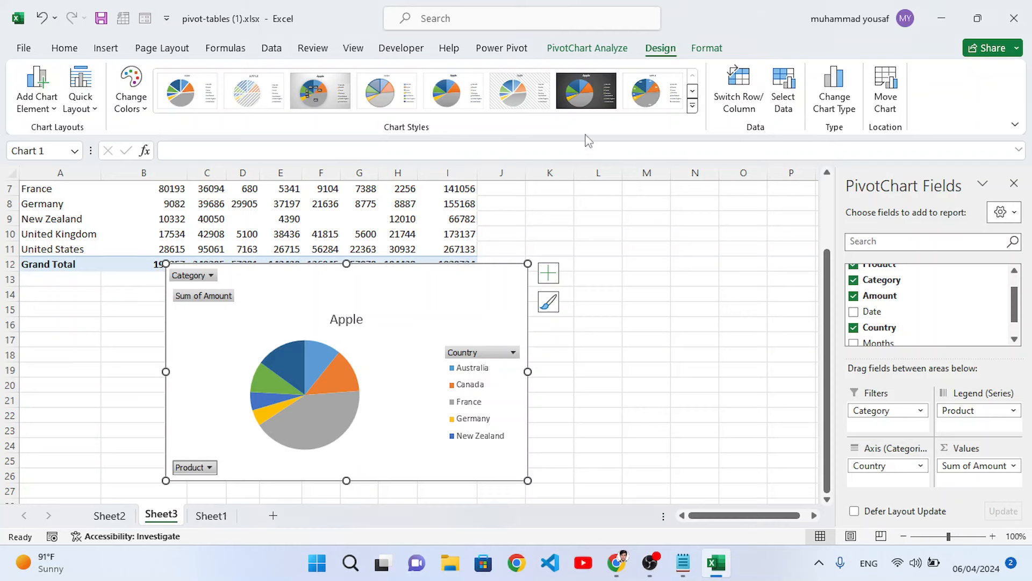
Reposition the pie chart over about columns F to M, starting around row 10
left_click_drag(444, 282, 651, 327)
scroll(603, 323, "down", 1)
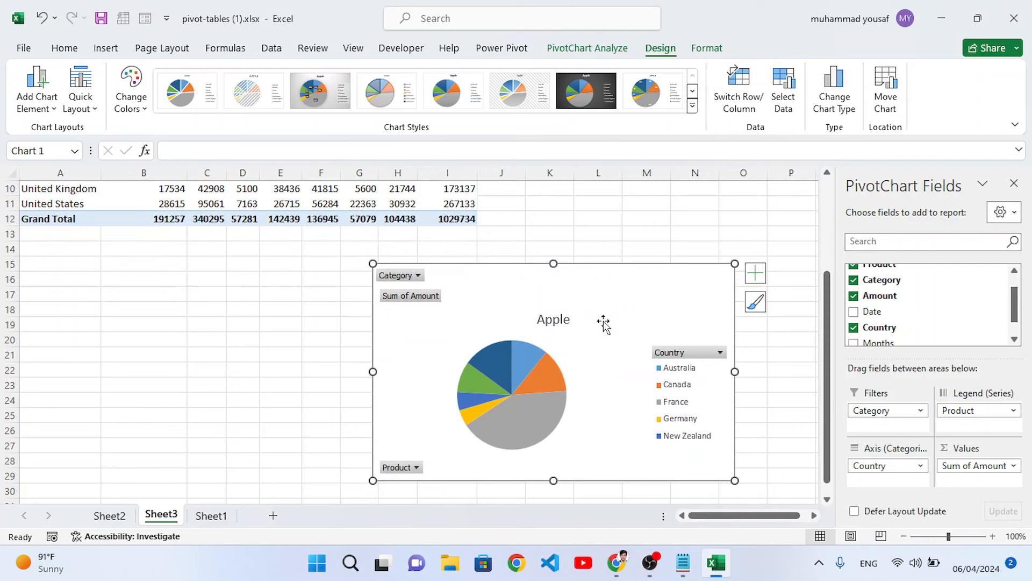
scroll(601, 323, "up", 1)
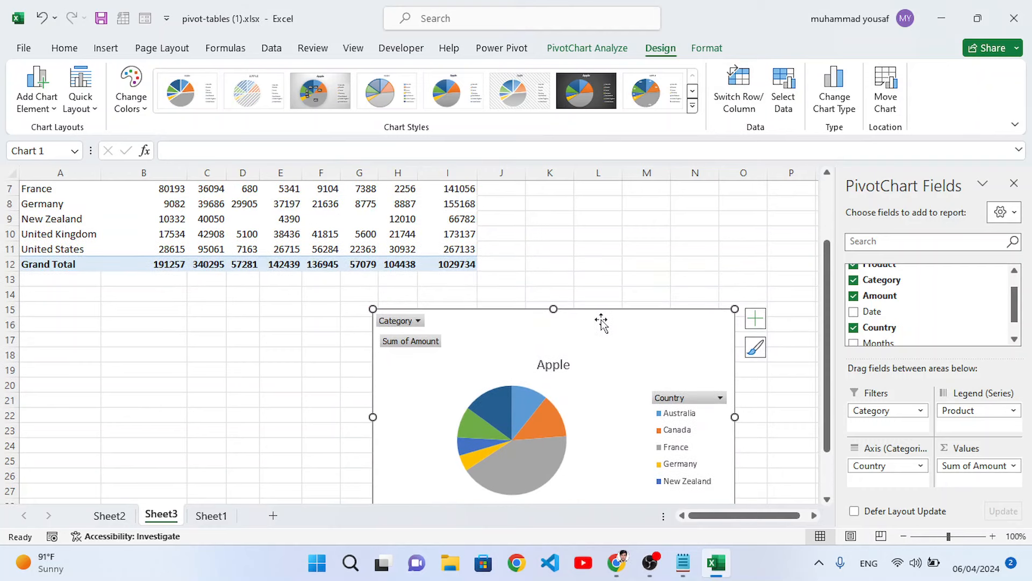
left_click_drag(594, 323, 524, 250)
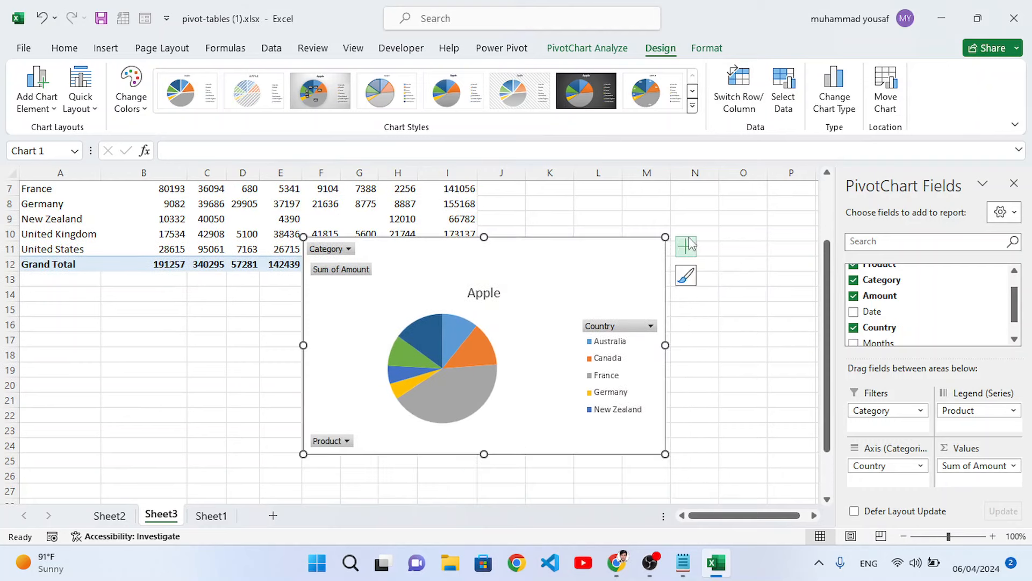
Apply the second chart style, with hatched slices and an all-caps title, to the pie chart
left_click(691, 249)
left_click(686, 276)
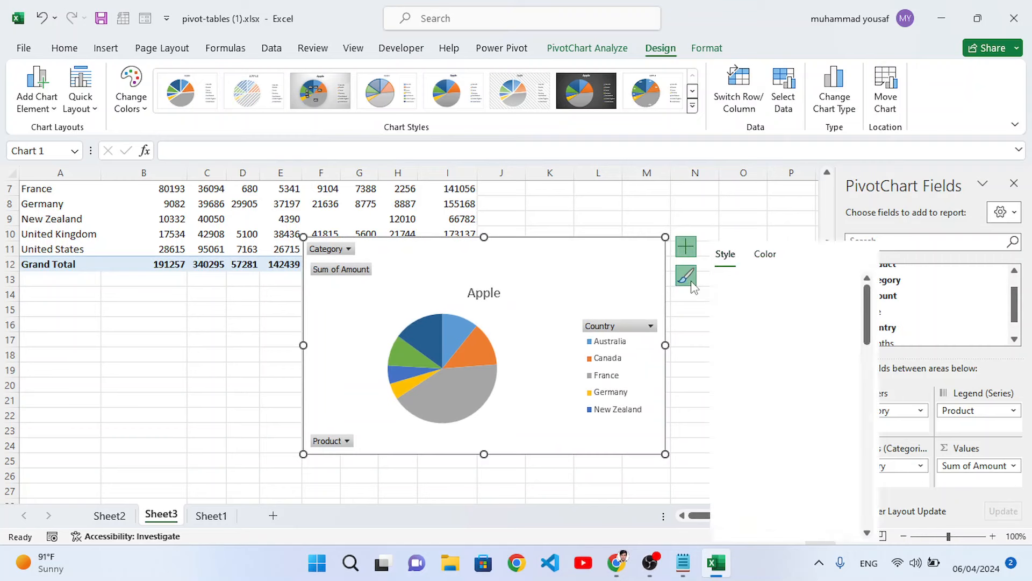
left_click(785, 426)
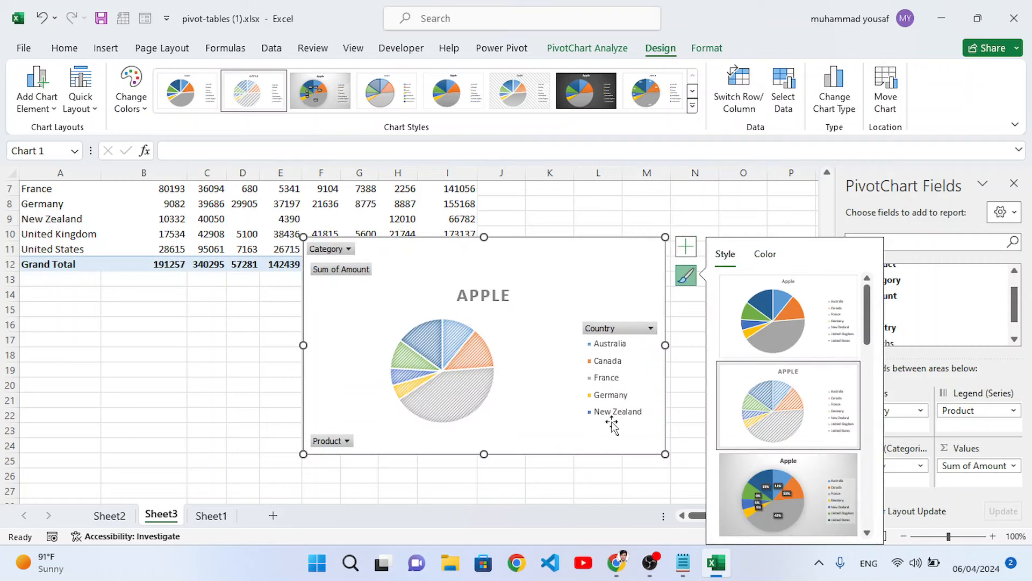
left_click(596, 476)
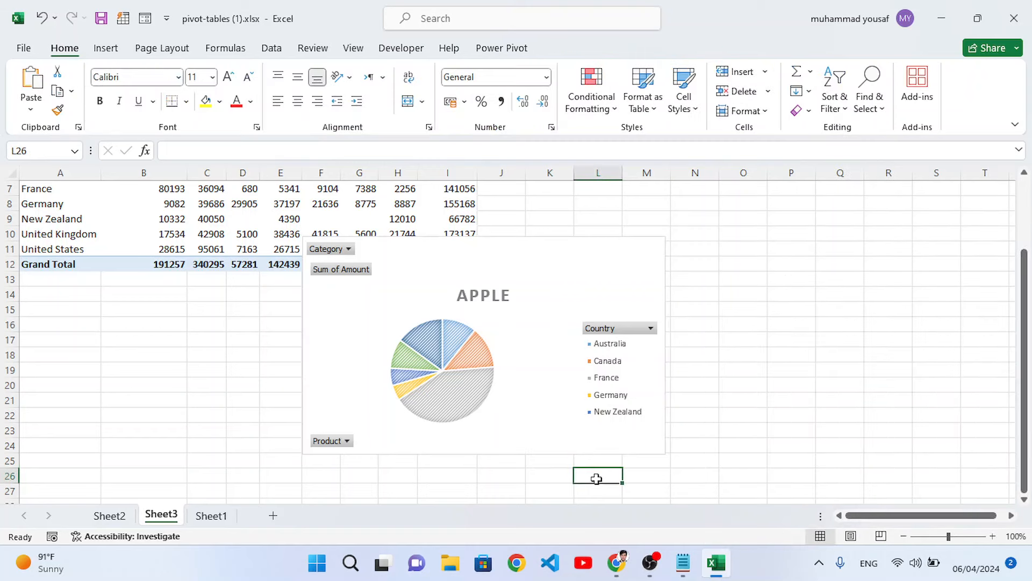
Move the pie chart clear of the pivot table's data so that it starts at about row 15
left_click_drag(537, 253, 565, 320)
scroll(601, 335, "up", 2)
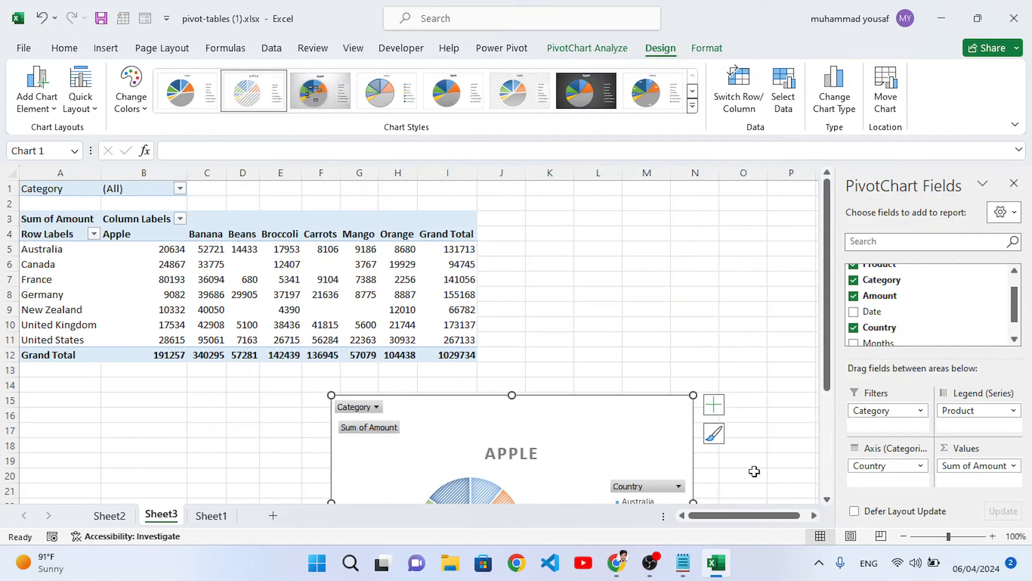
left_click(772, 573)
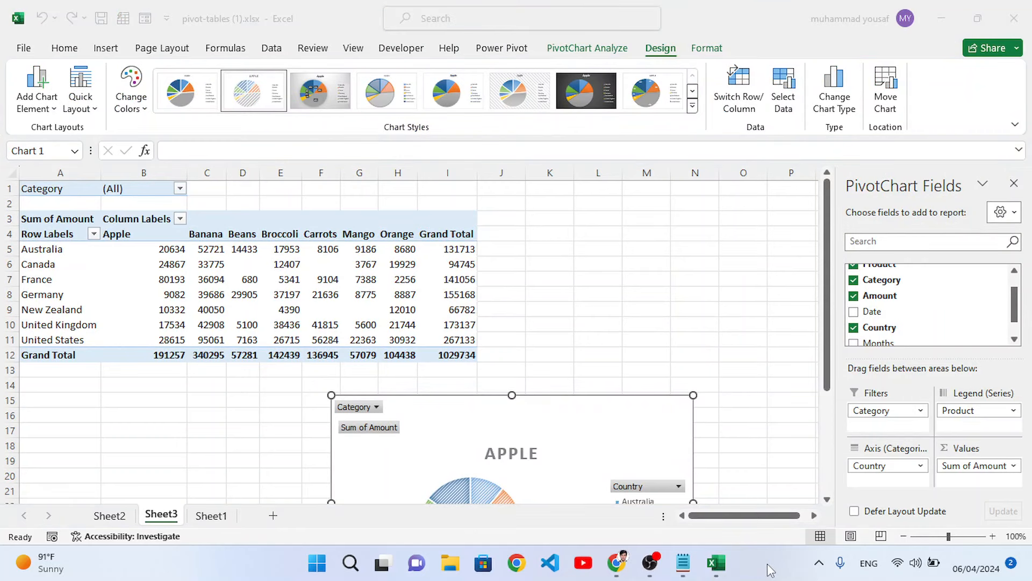